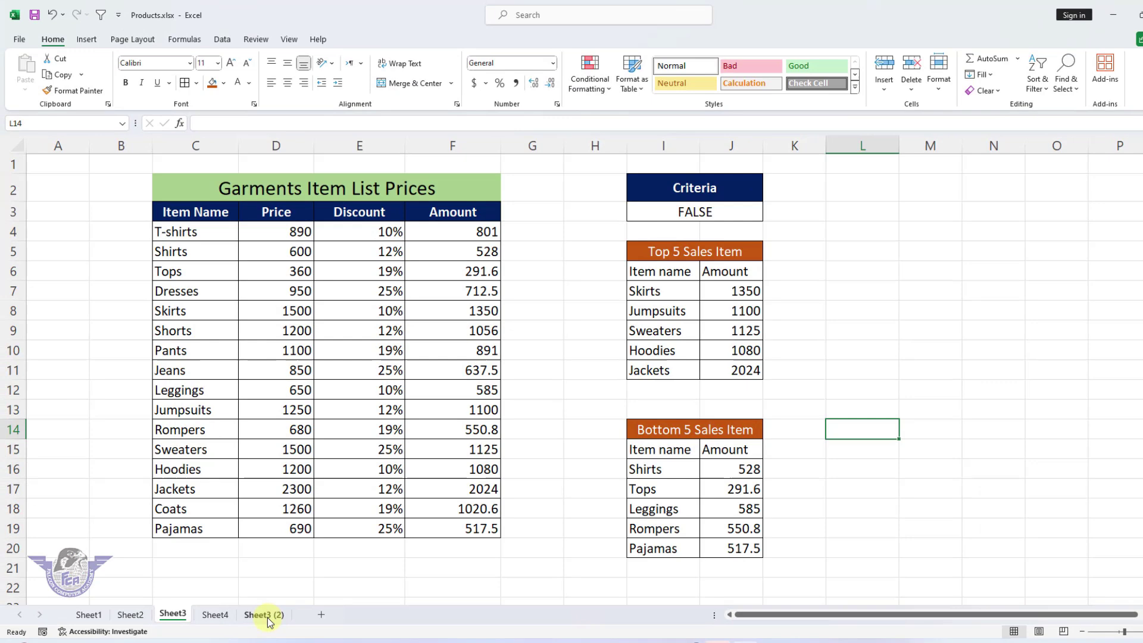
On Sheet3 (2), enter the formula =F4>=LARGE($F$4:$F$19,5) in the cell below the Criteria header.
left_click(265, 615)
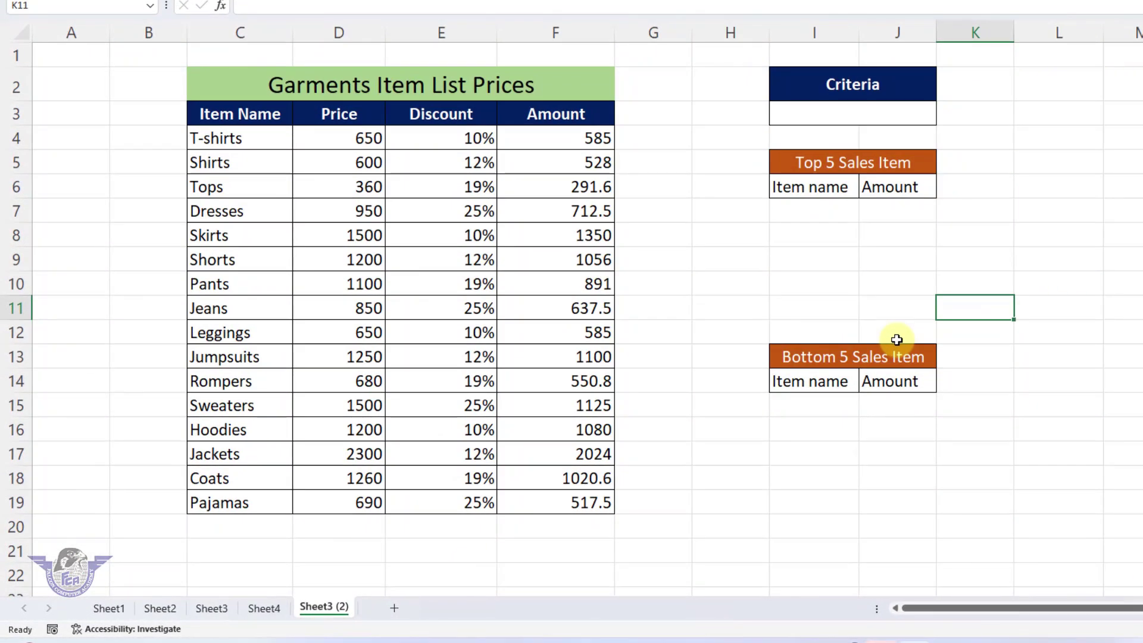
left_click(857, 117)
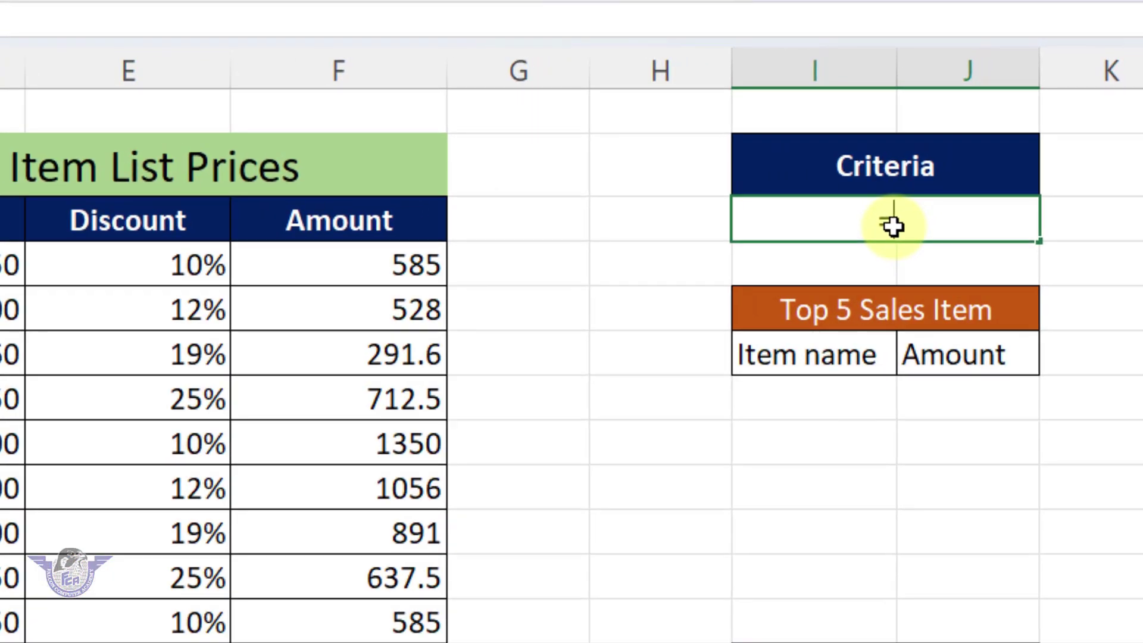
type("=")
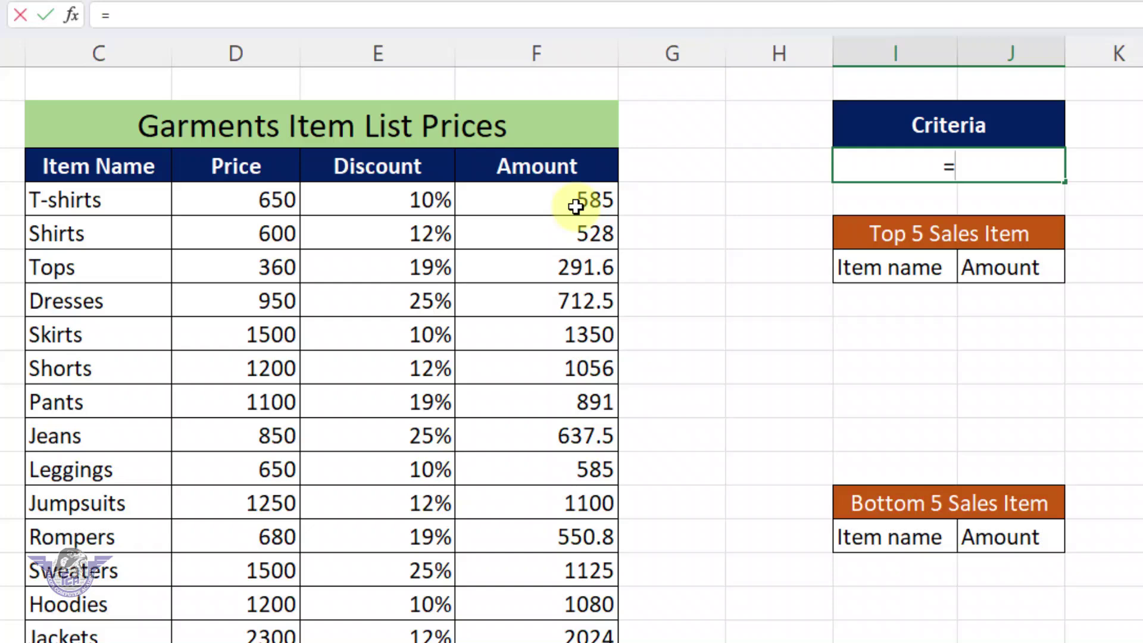
left_click(611, 193)
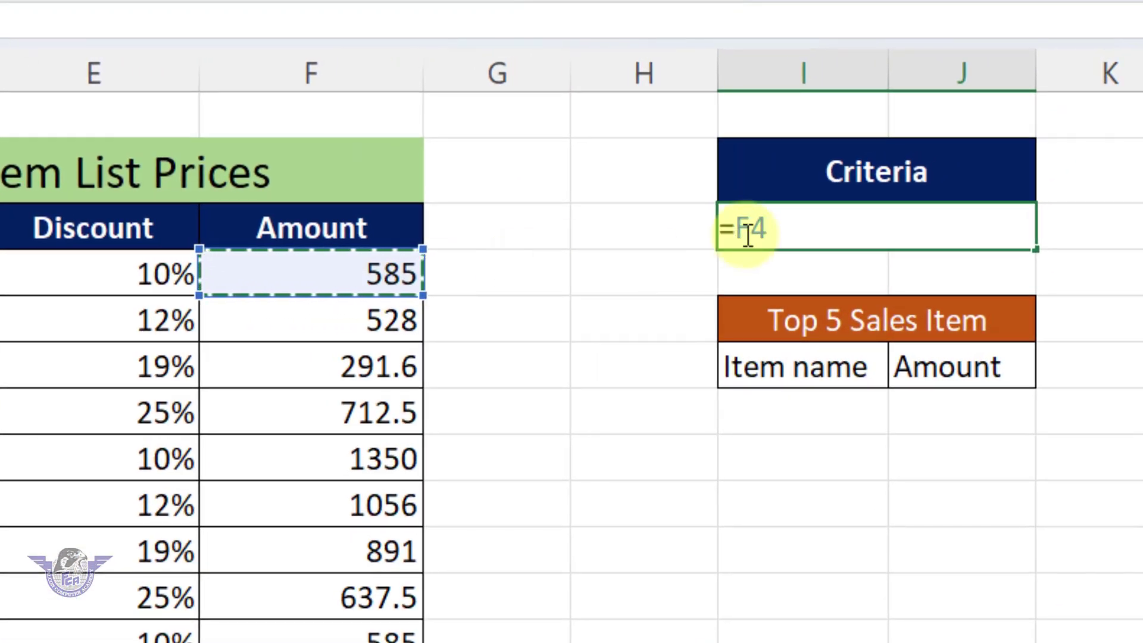
type(">=")
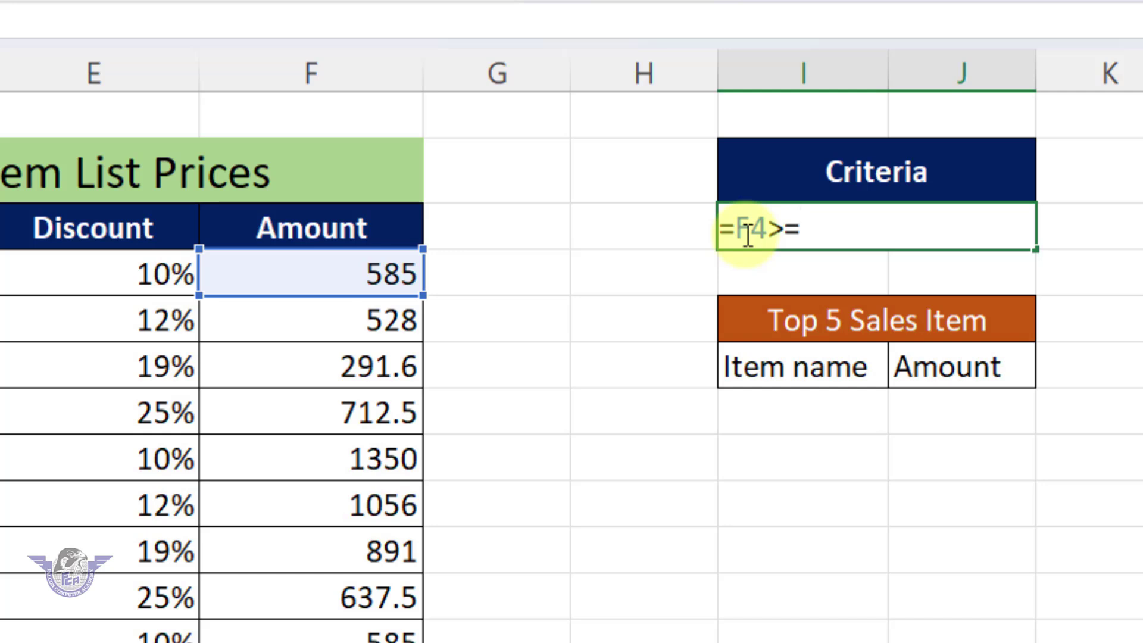
type("lar")
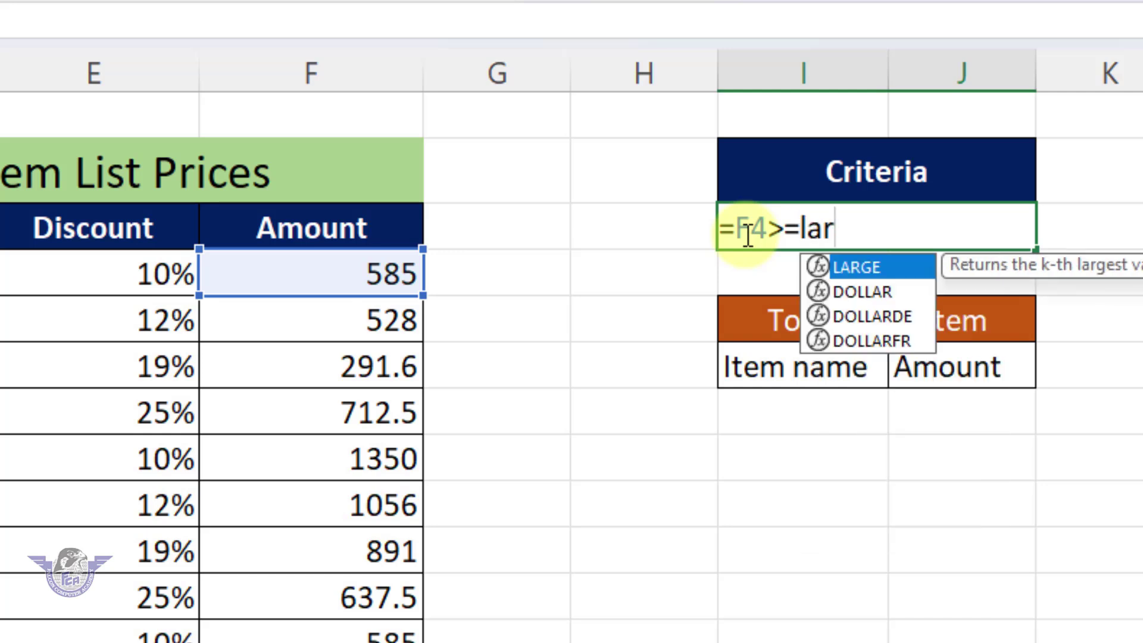
key("Tab")
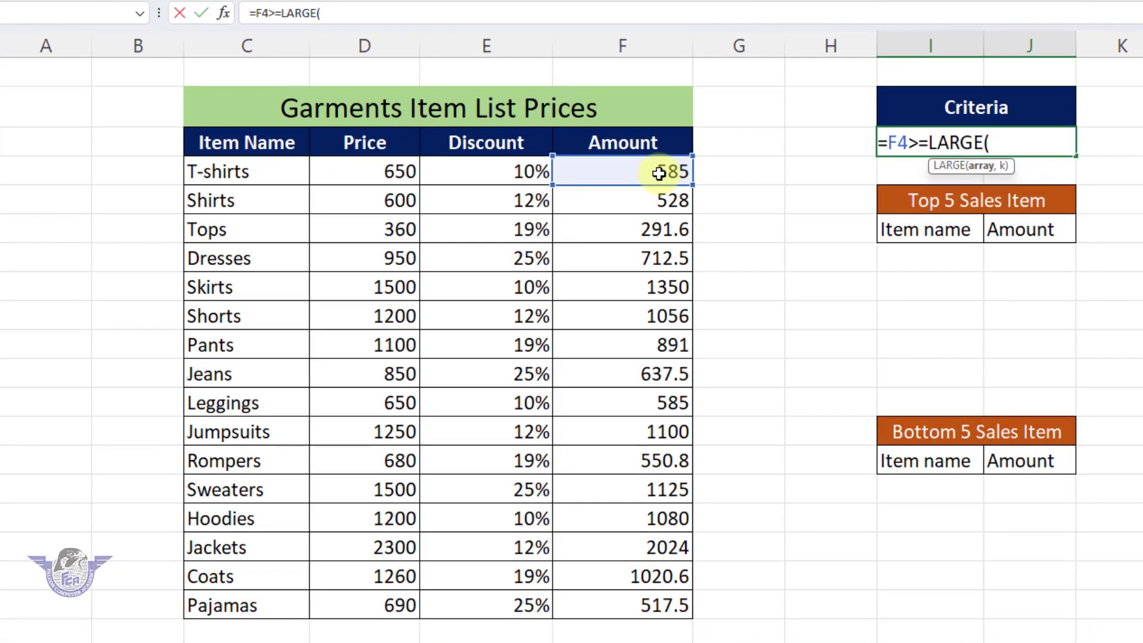
left_click_drag(369, 277, 375, 360)
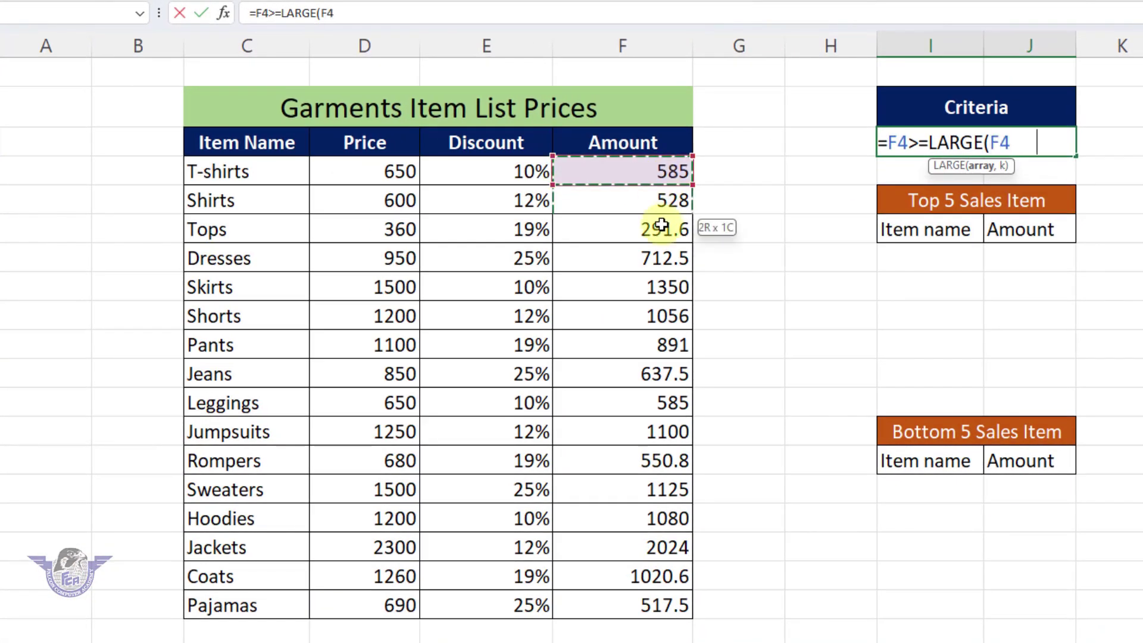
left_click_drag(661, 225, 657, 603)
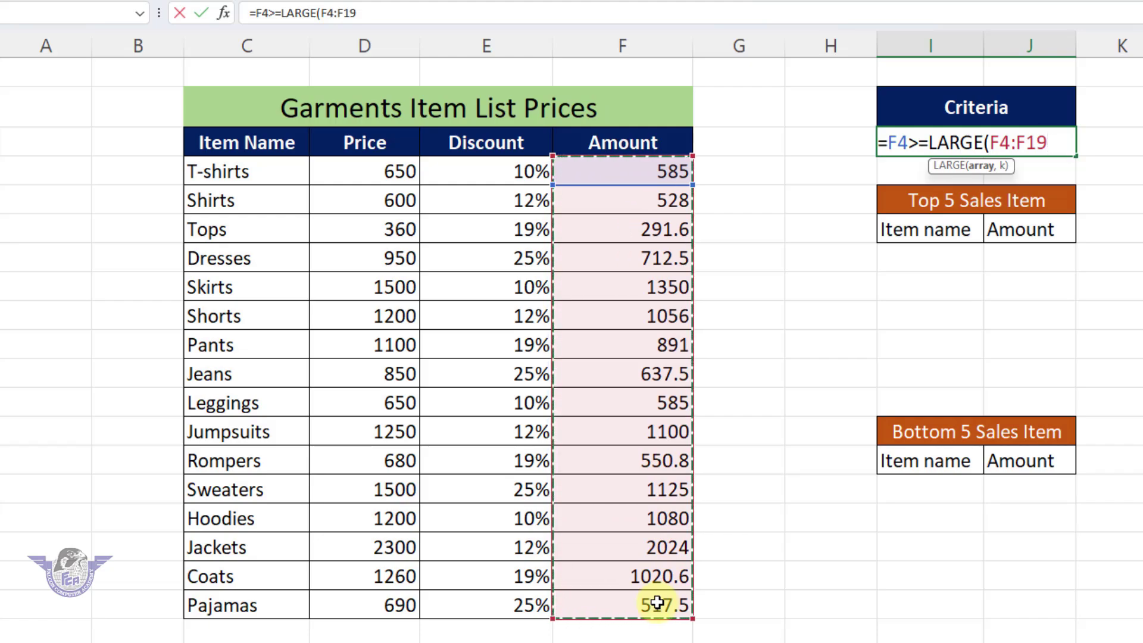
key("F4")
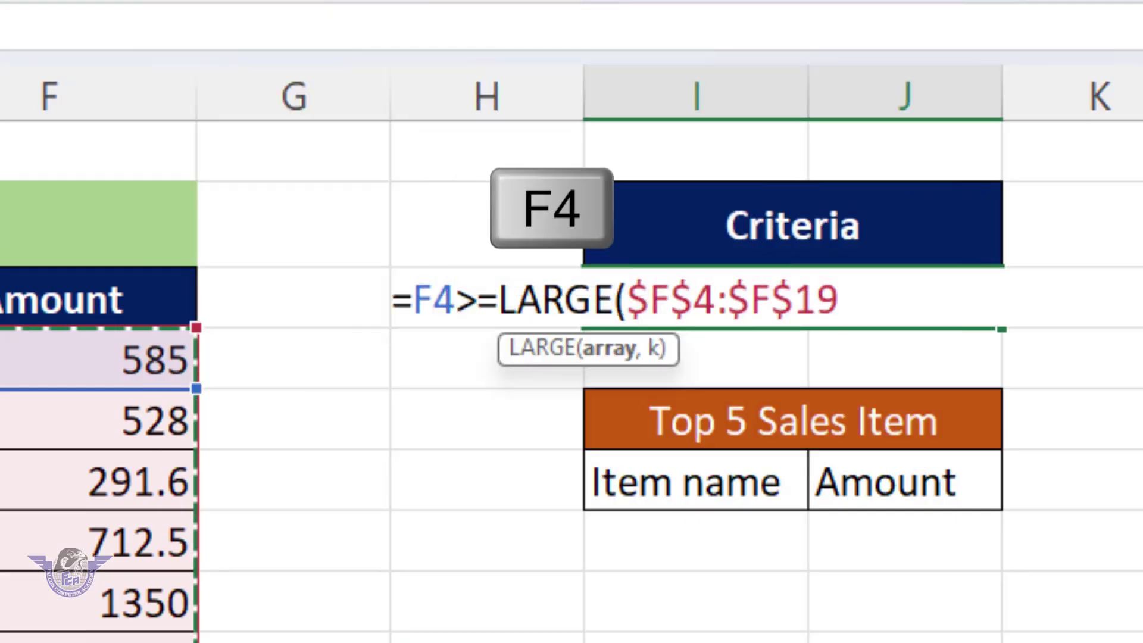
type(",")
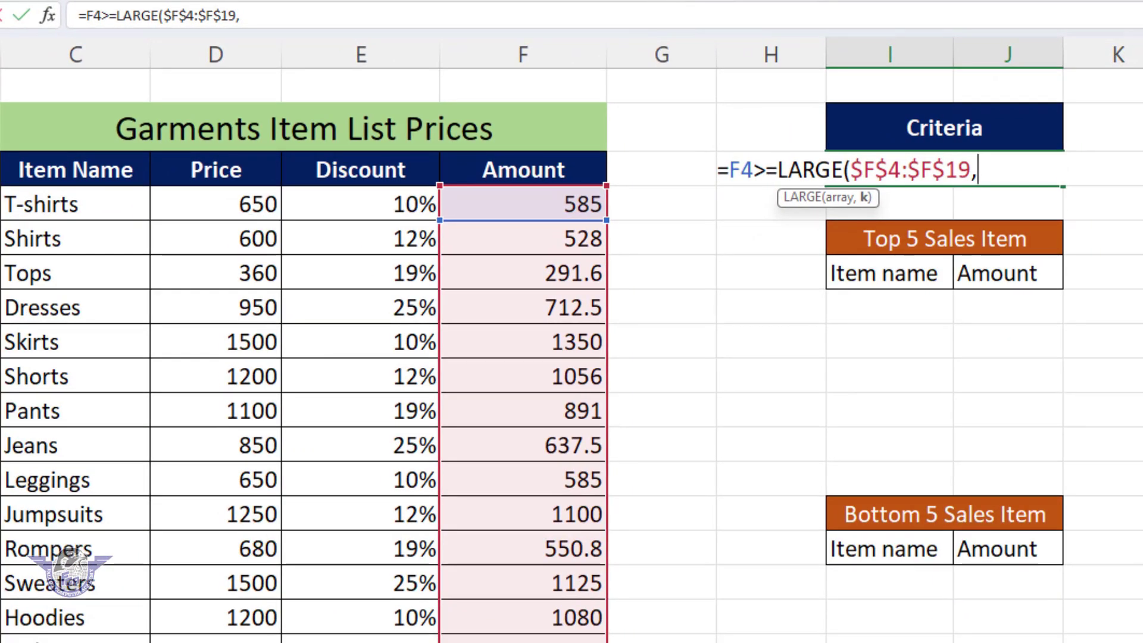
type("5")
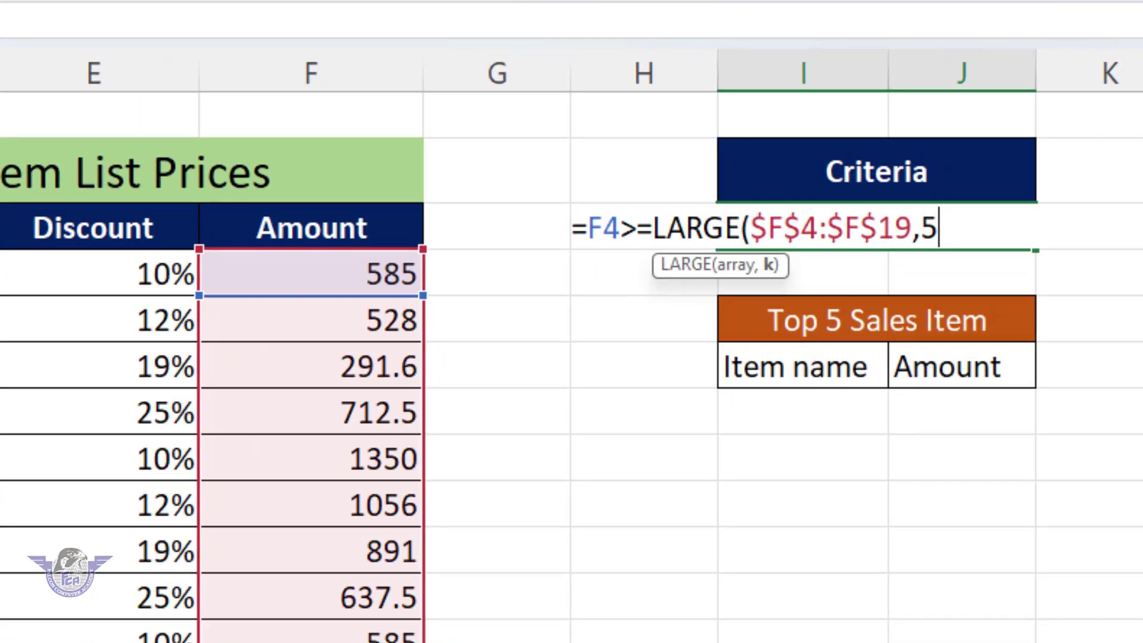
type(")")
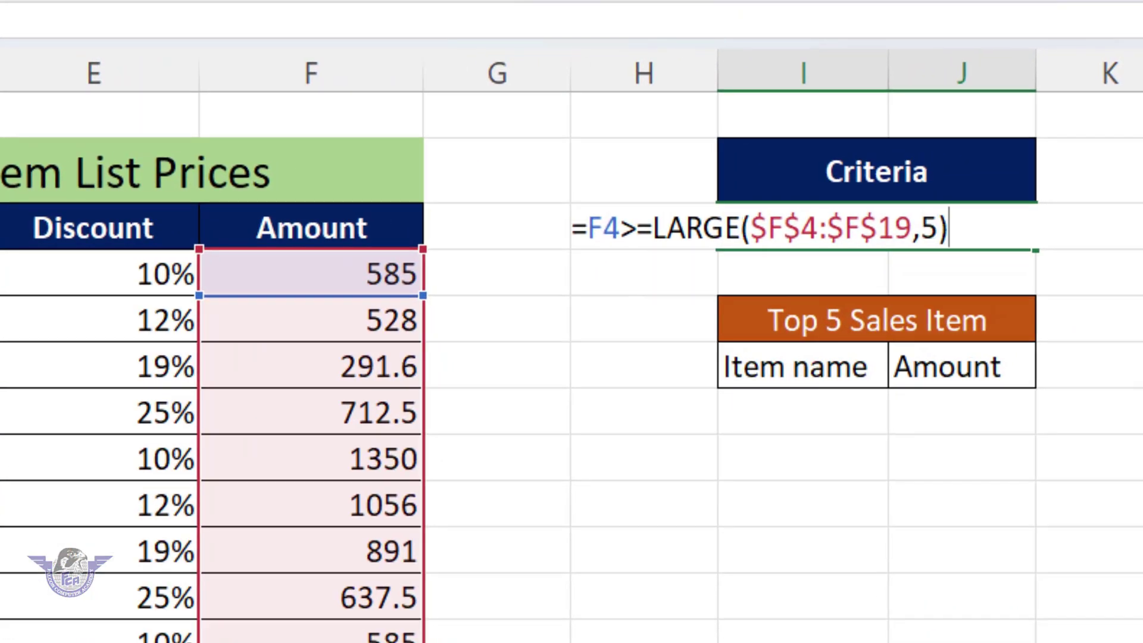
key("Return")
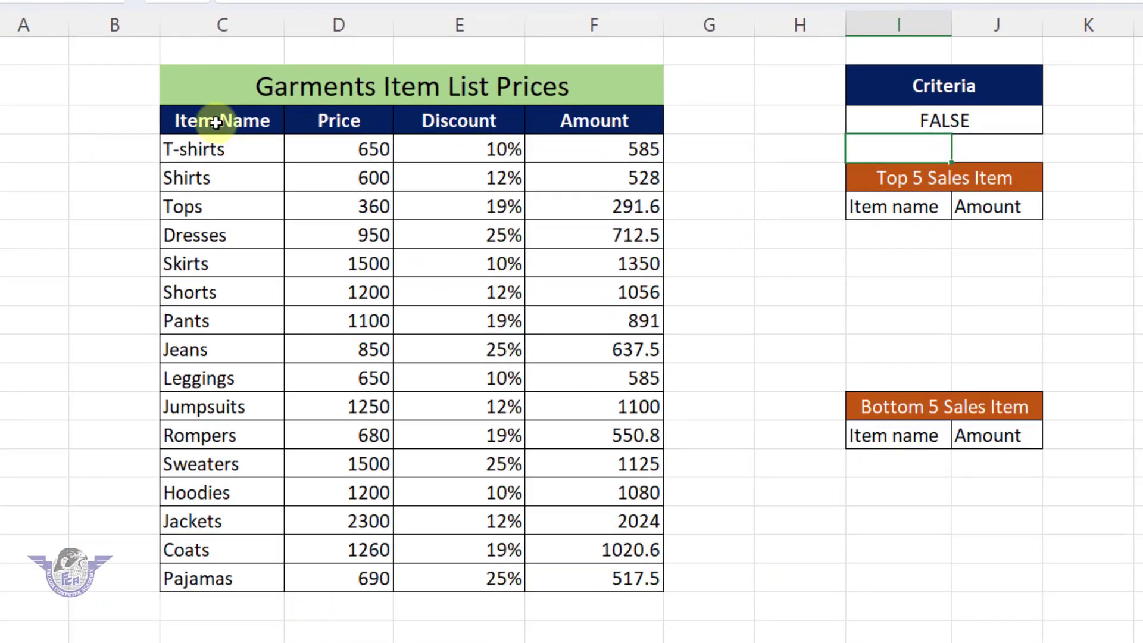
Set up an Advanced Filter on the garments list C3:F19 with the Criteria block I2:J3 as the criteria range.
left_click_drag(222, 117, 614, 119)
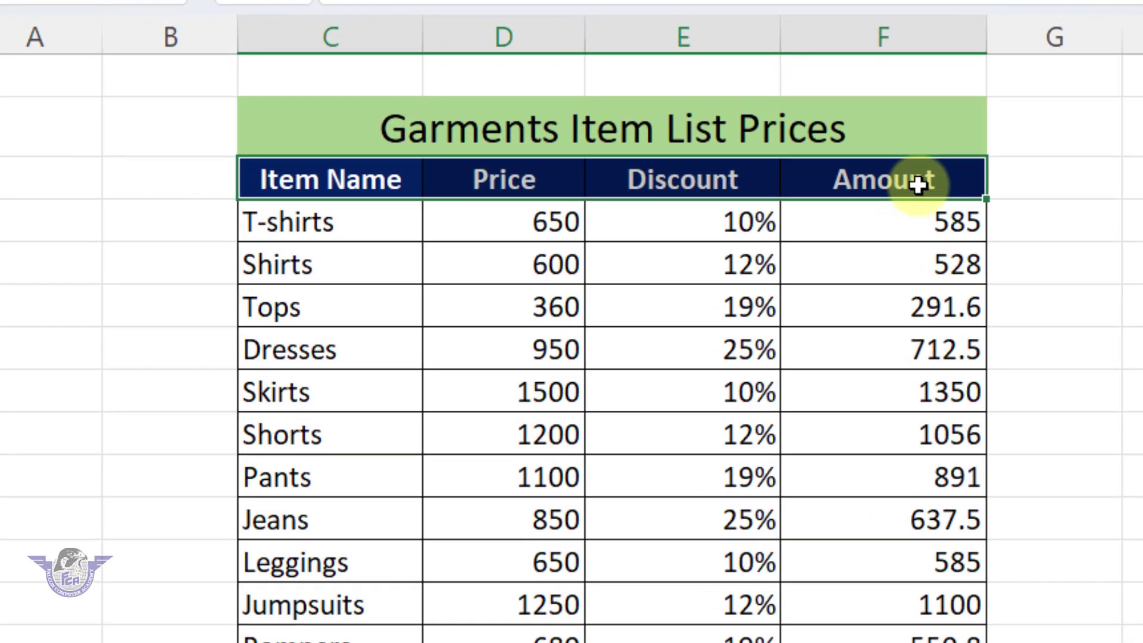
left_click_drag(918, 185, 929, 642)
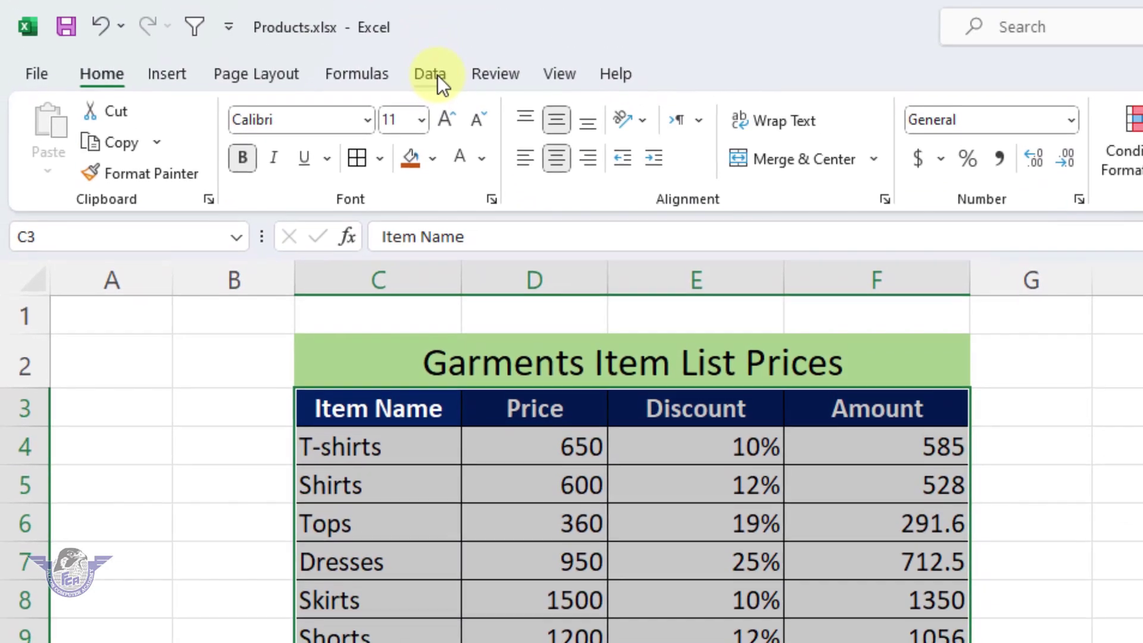
left_click(436, 76)
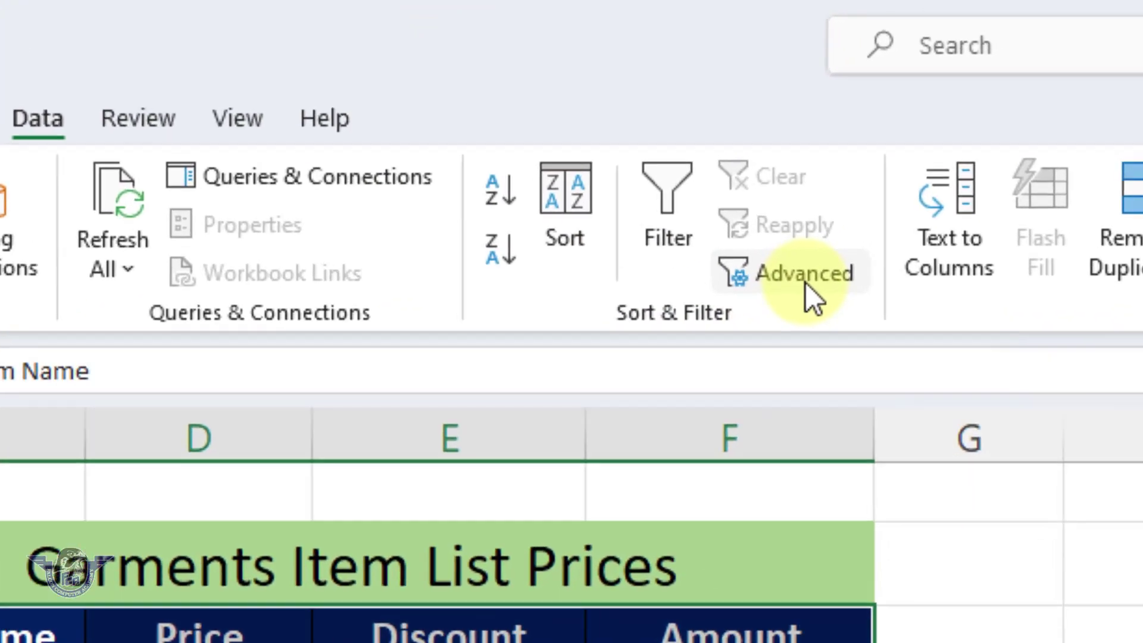
left_click(913, 175)
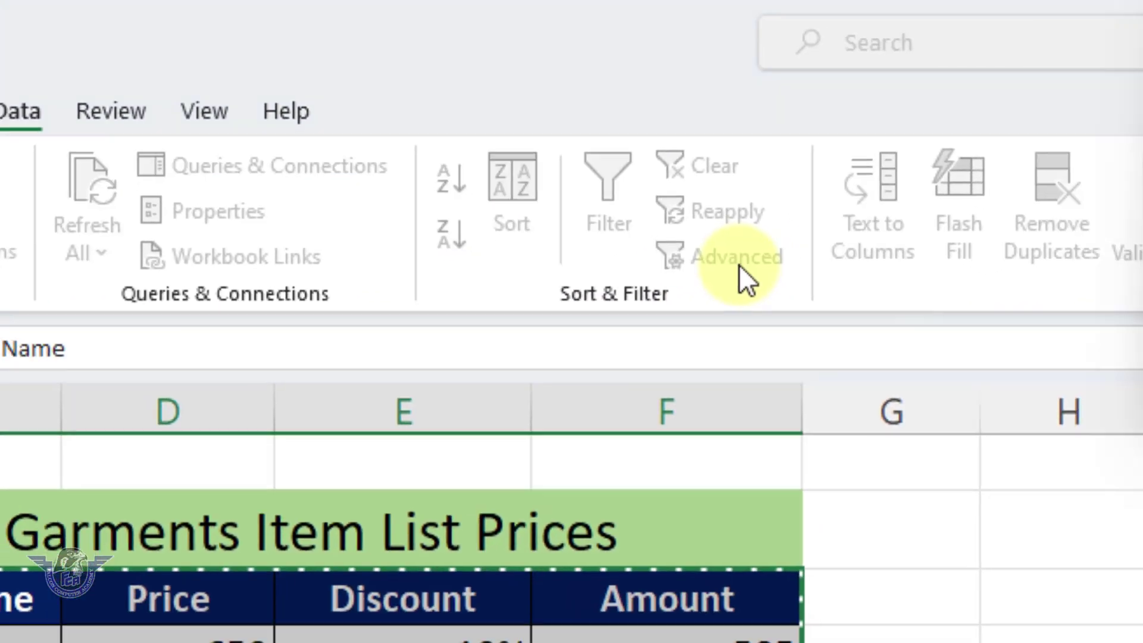
left_click_drag(960, 19, 887, 145)
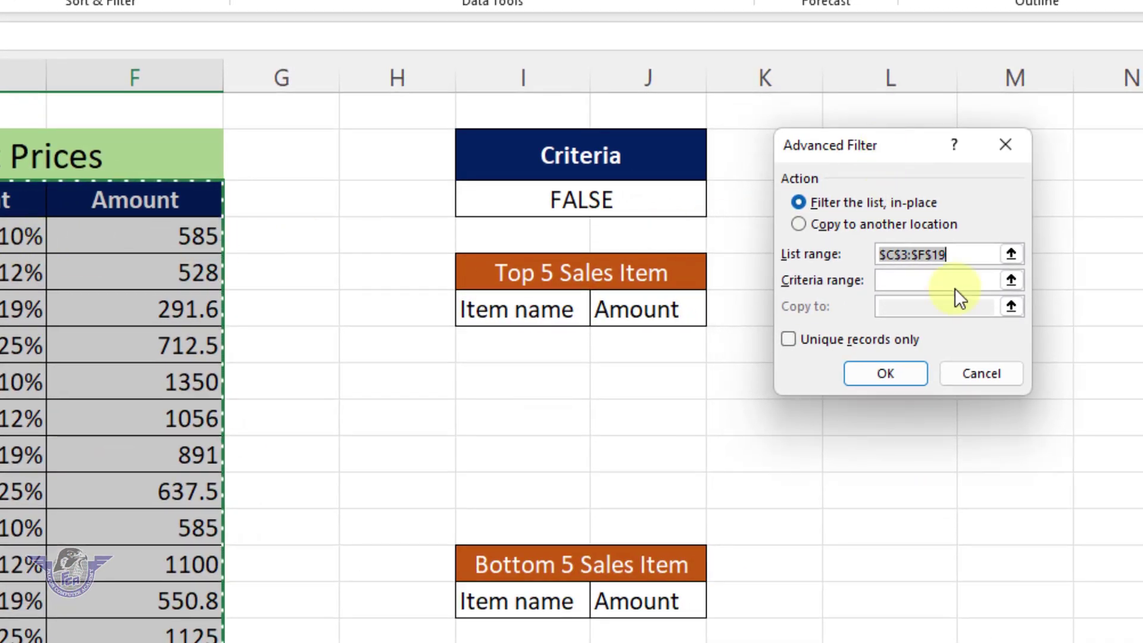
left_click(915, 282)
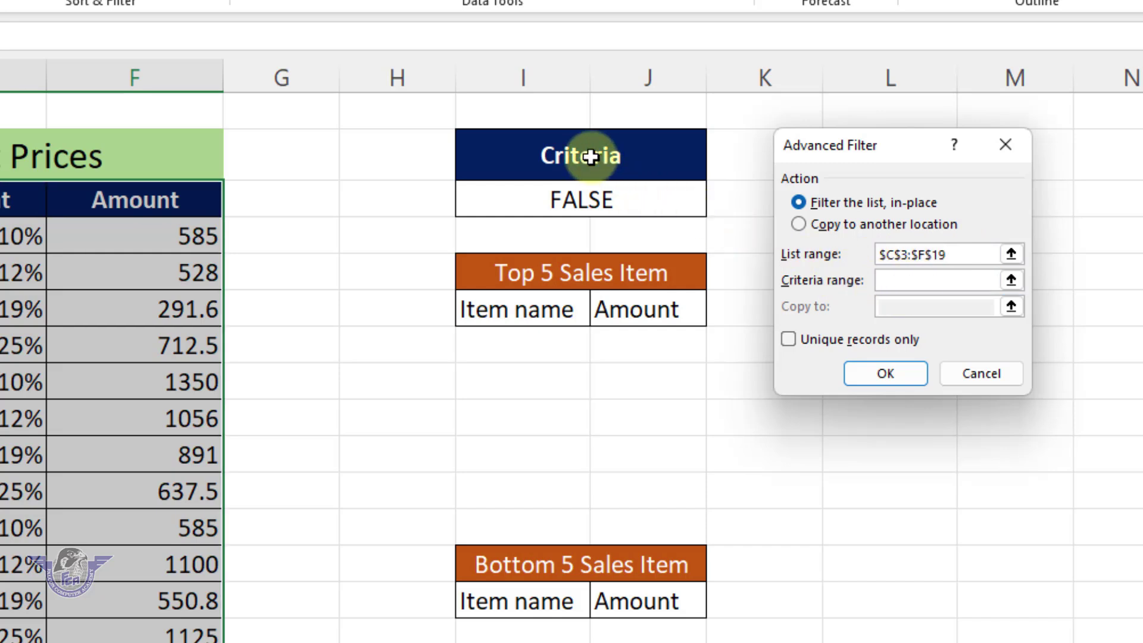
left_click_drag(587, 153, 594, 193)
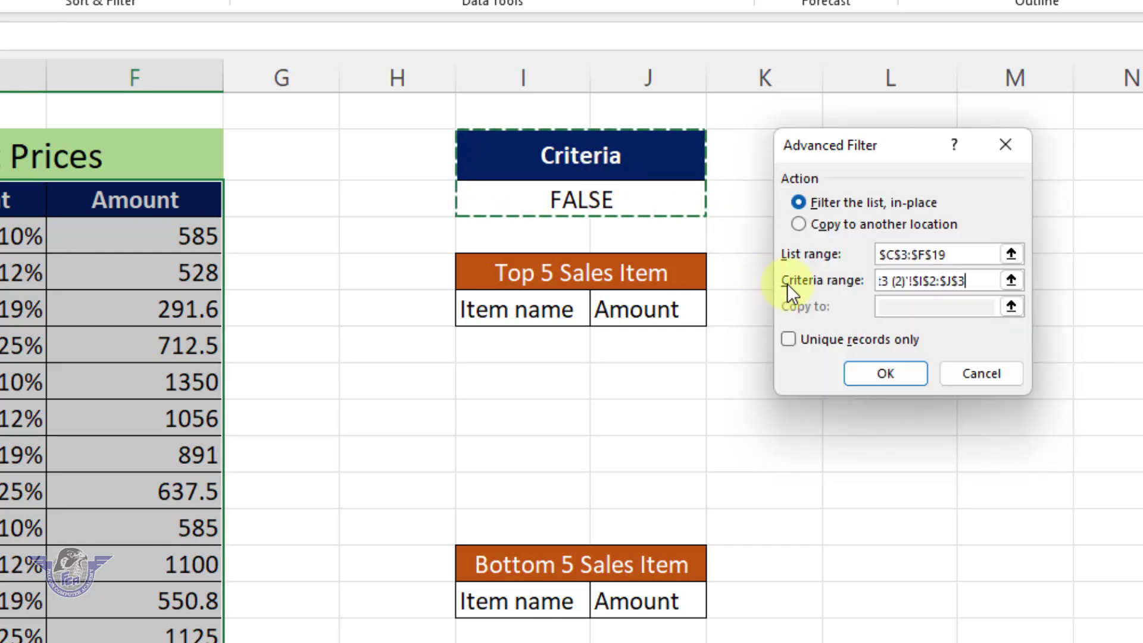
Copy the filtered records to another location, using the Item name and Amount headers under Top 5 Sales Item as the destination, and run the filter.
left_click(843, 223)
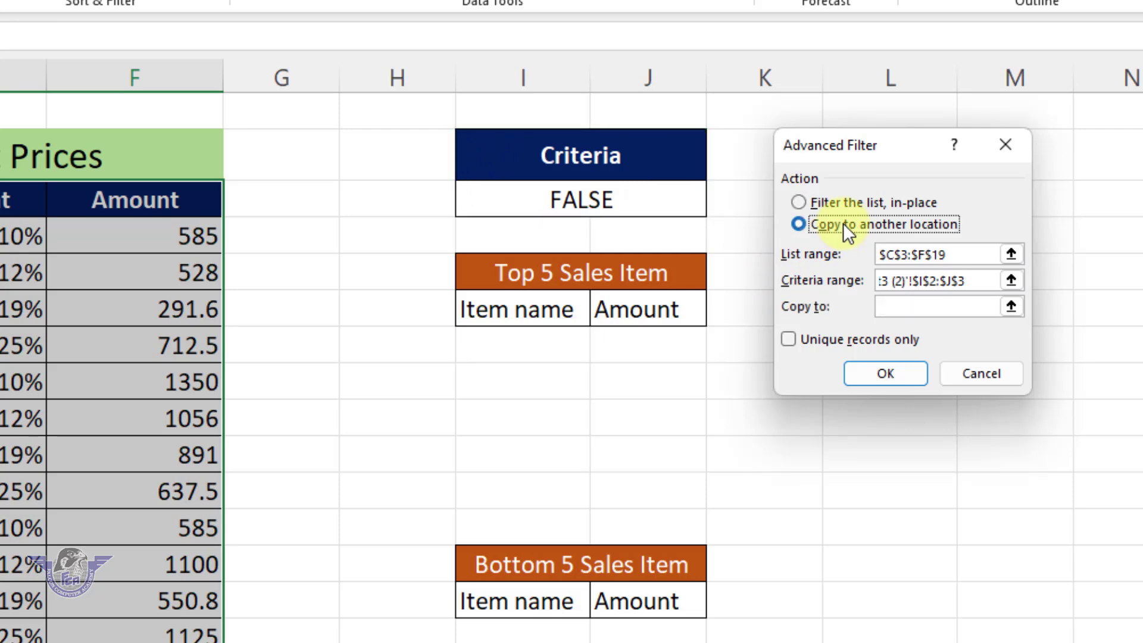
left_click(901, 312)
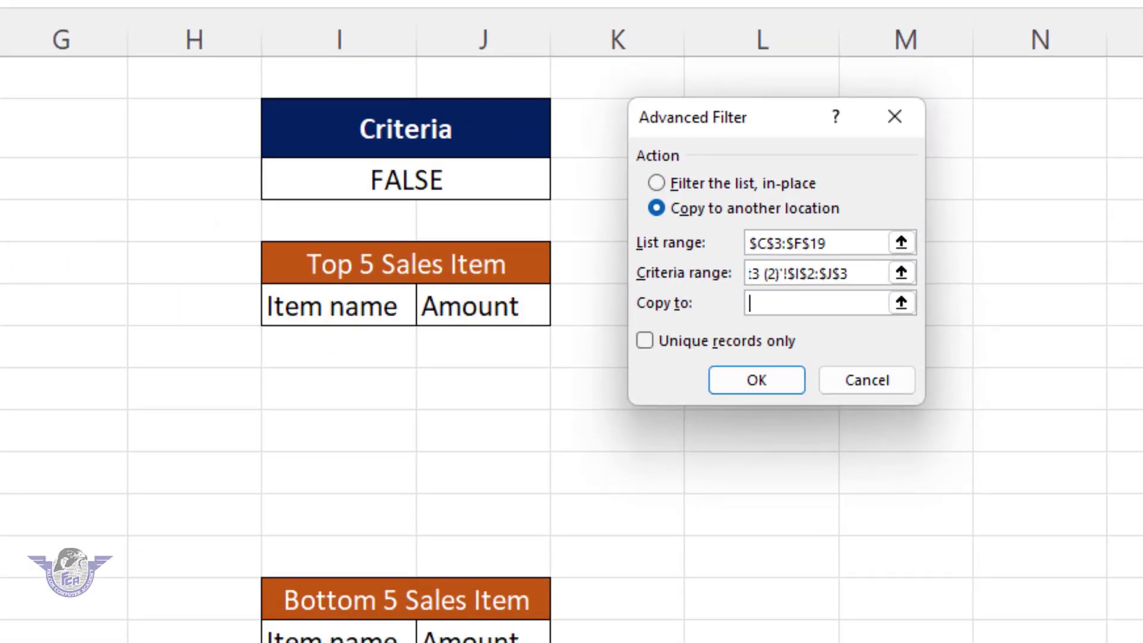
left_click_drag(332, 306, 458, 321)
left_click(735, 385)
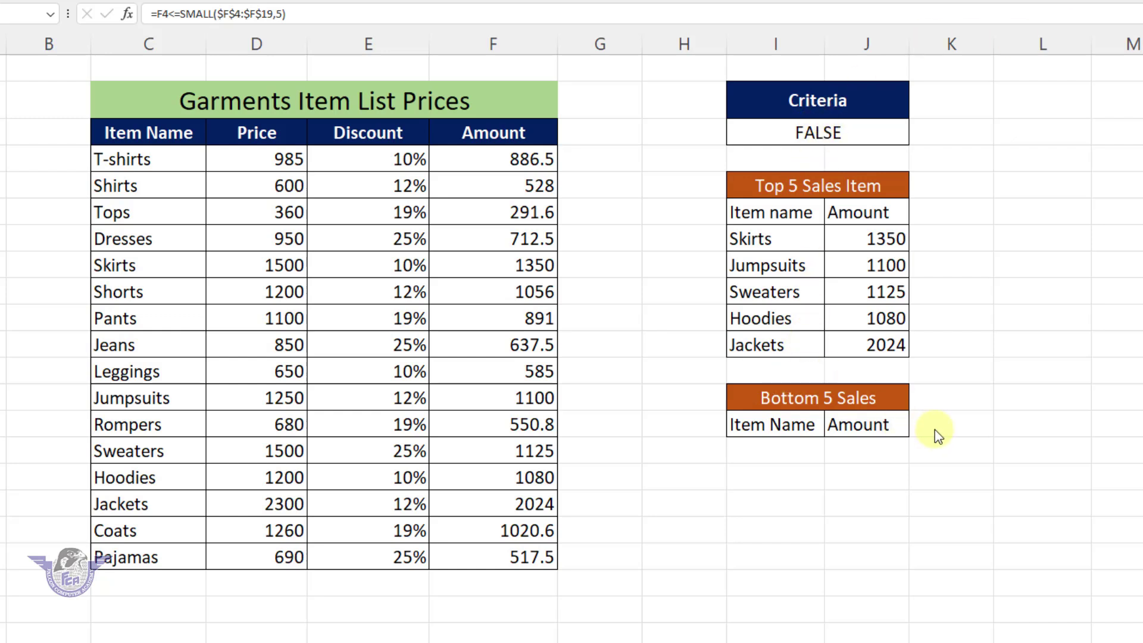
Clear the cell below the Criteria header and enter the formula =F4<=SMALL($F$4:$F$19,6) in it.
left_click(815, 136)
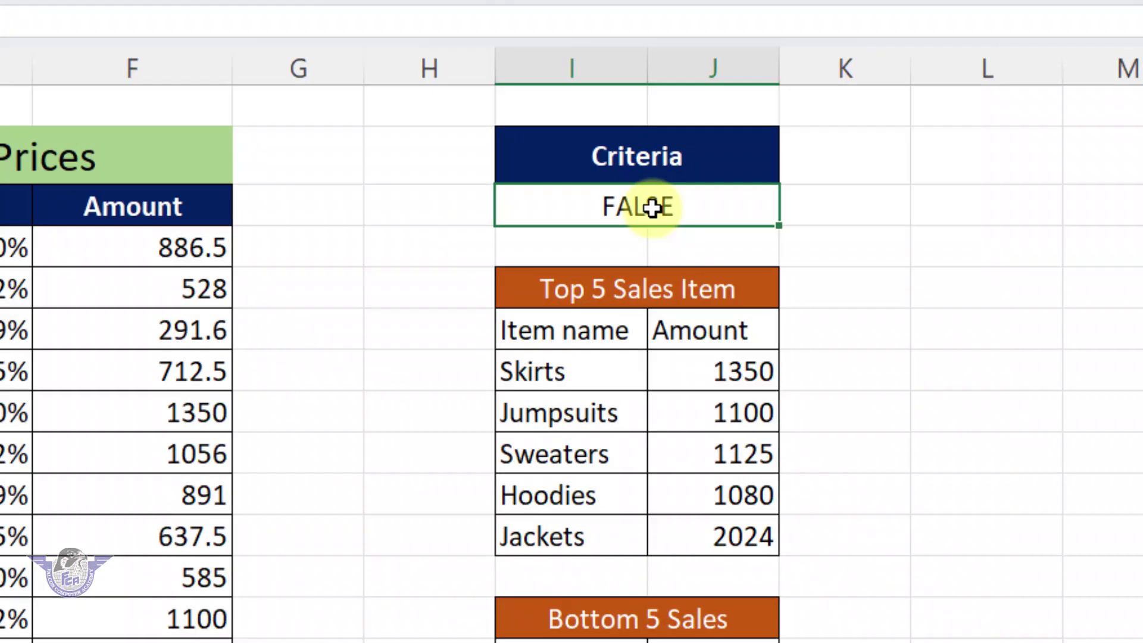
key("Delete")
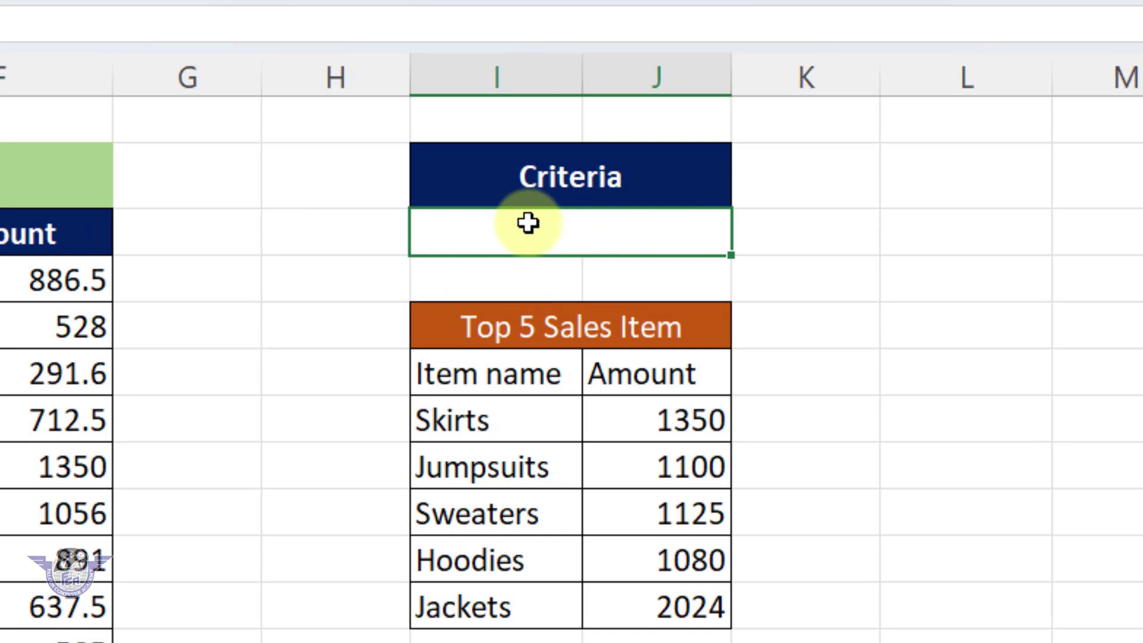
type("=")
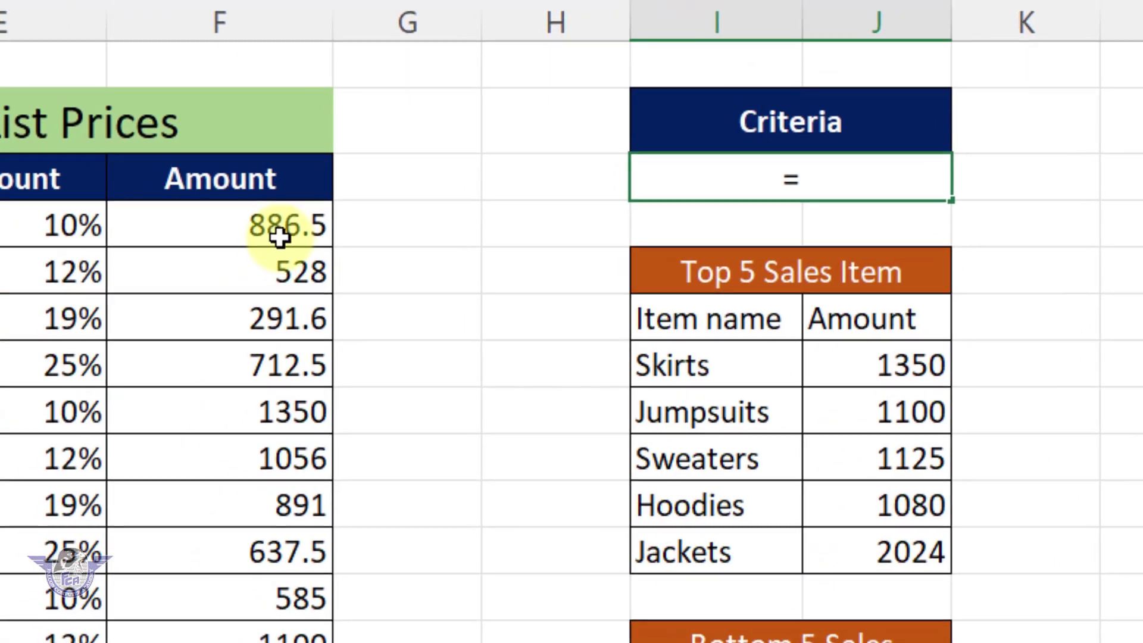
left_click(59, 292)
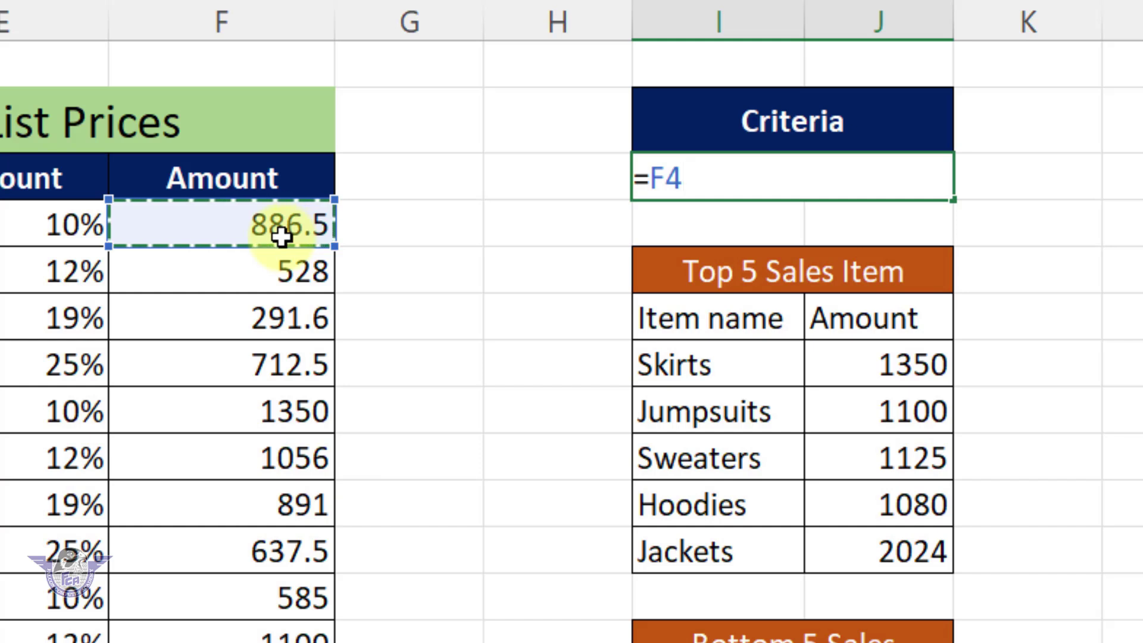
type("<")
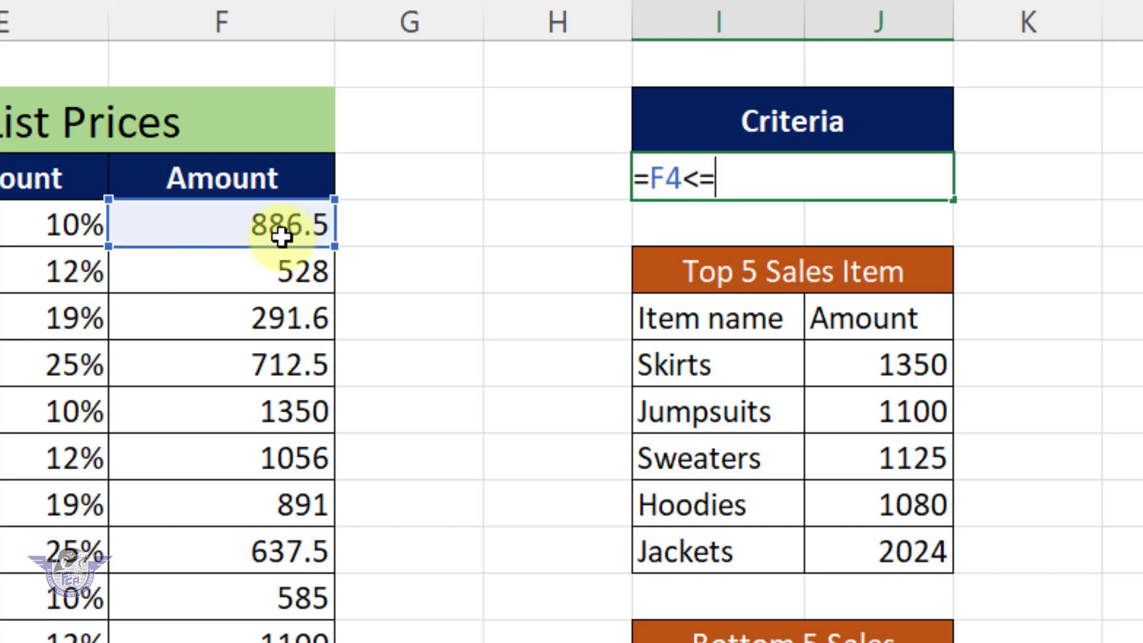
type("=sm")
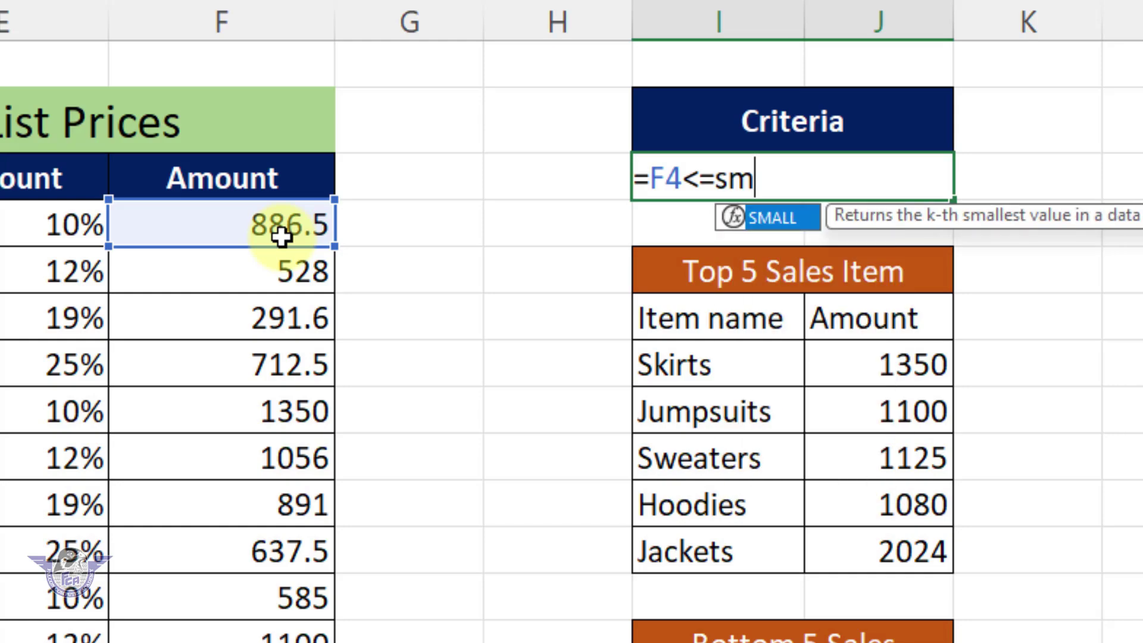
key("Tab")
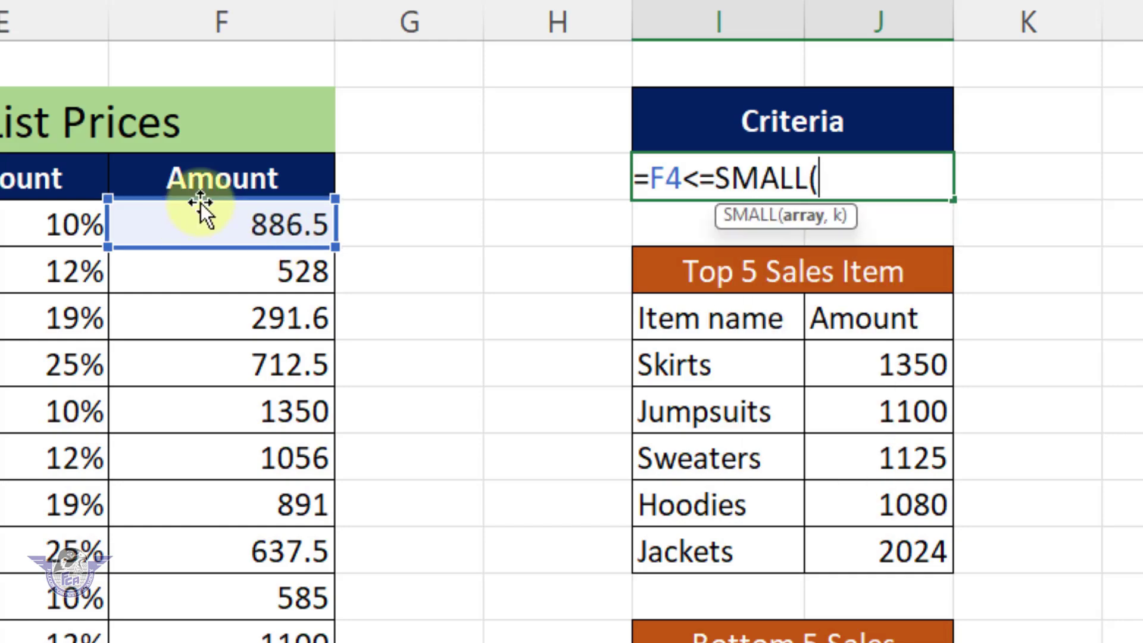
left_click_drag(250, 215, 176, 642)
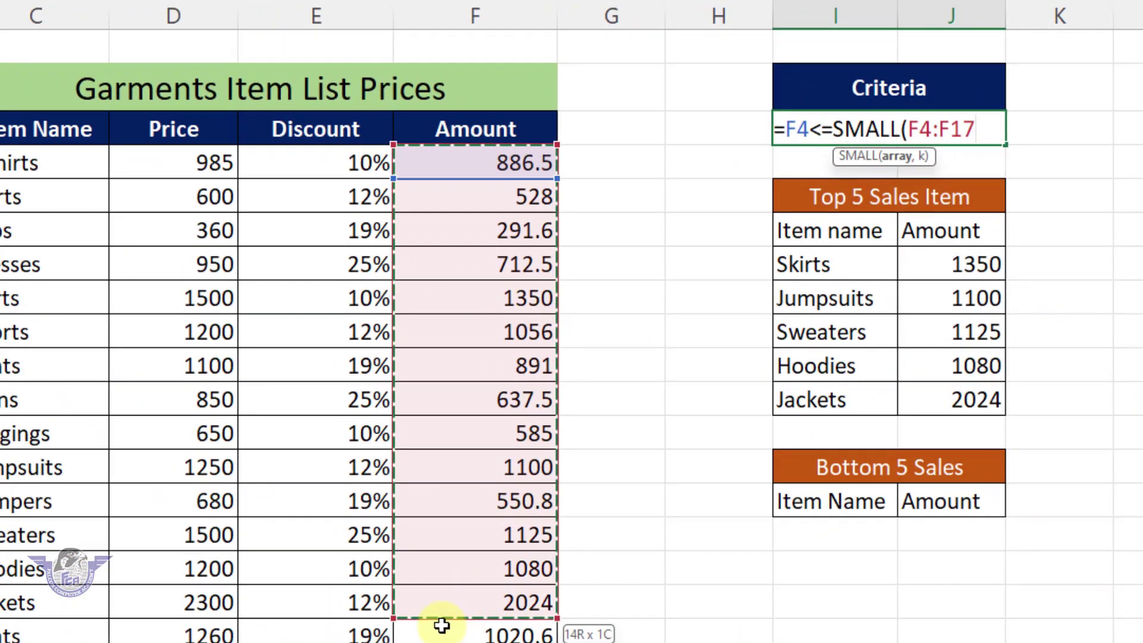
left_click_drag(441, 626, 441, 641)
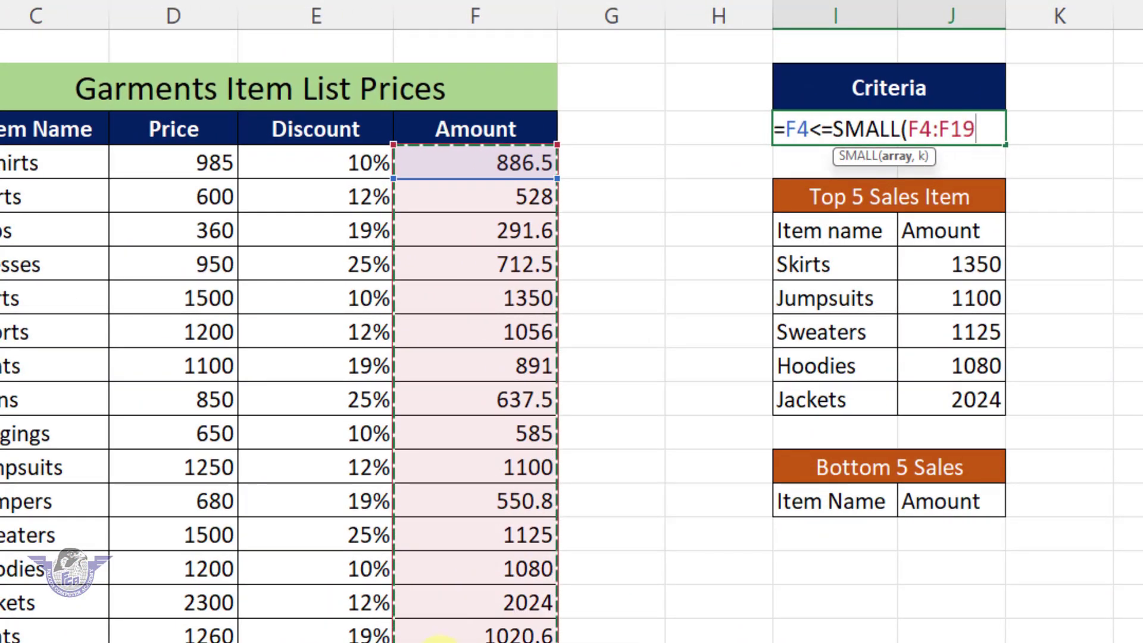
key("F4")
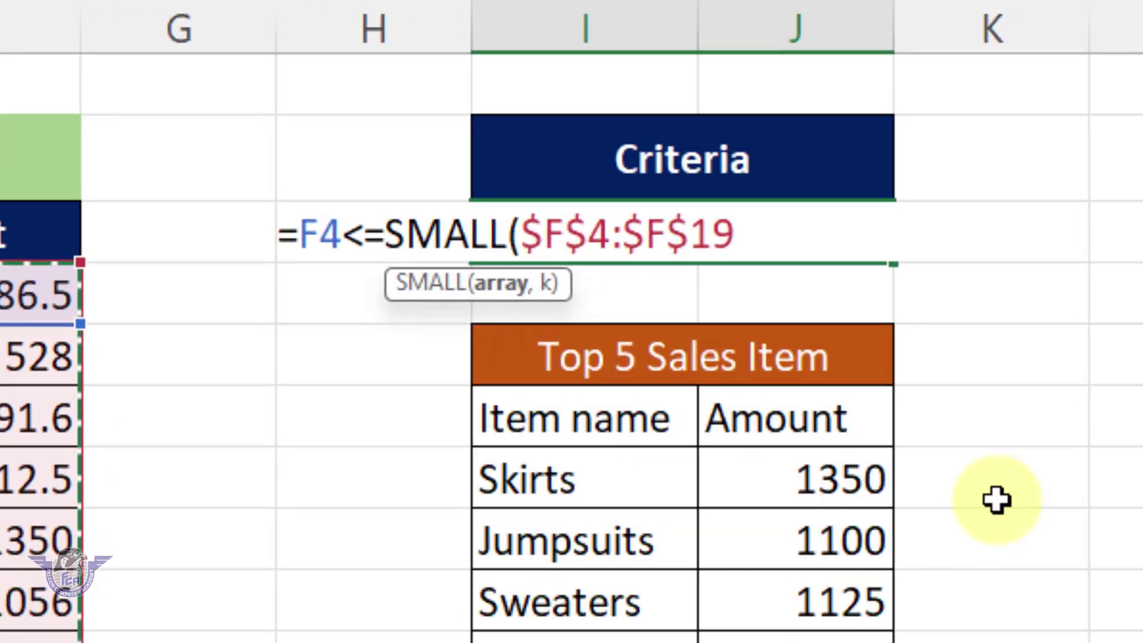
type(",")
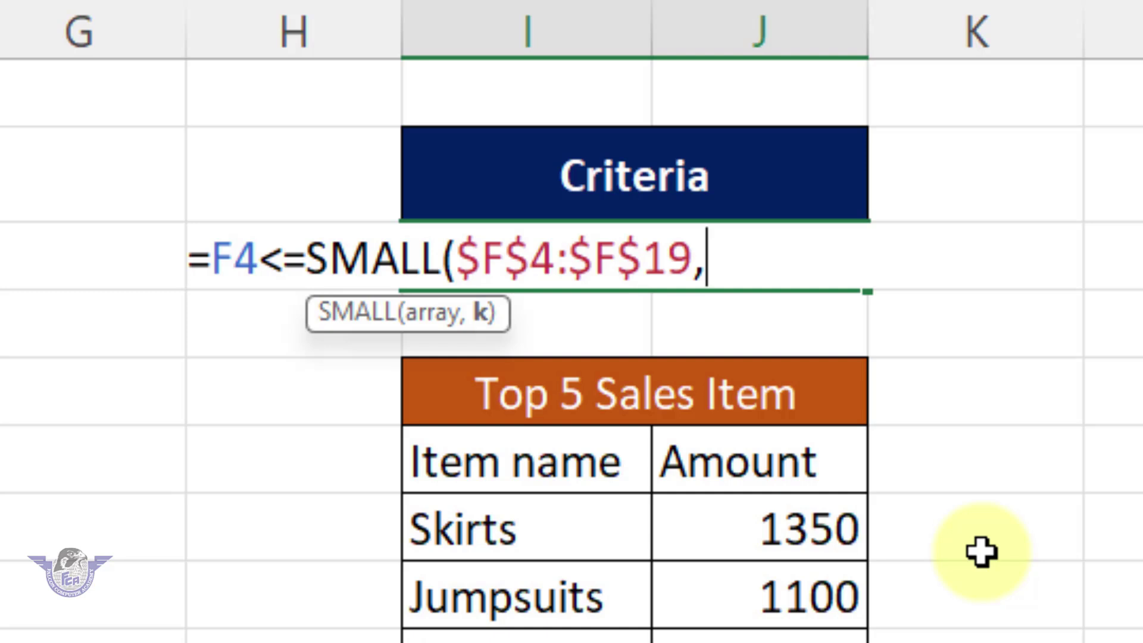
type("5")
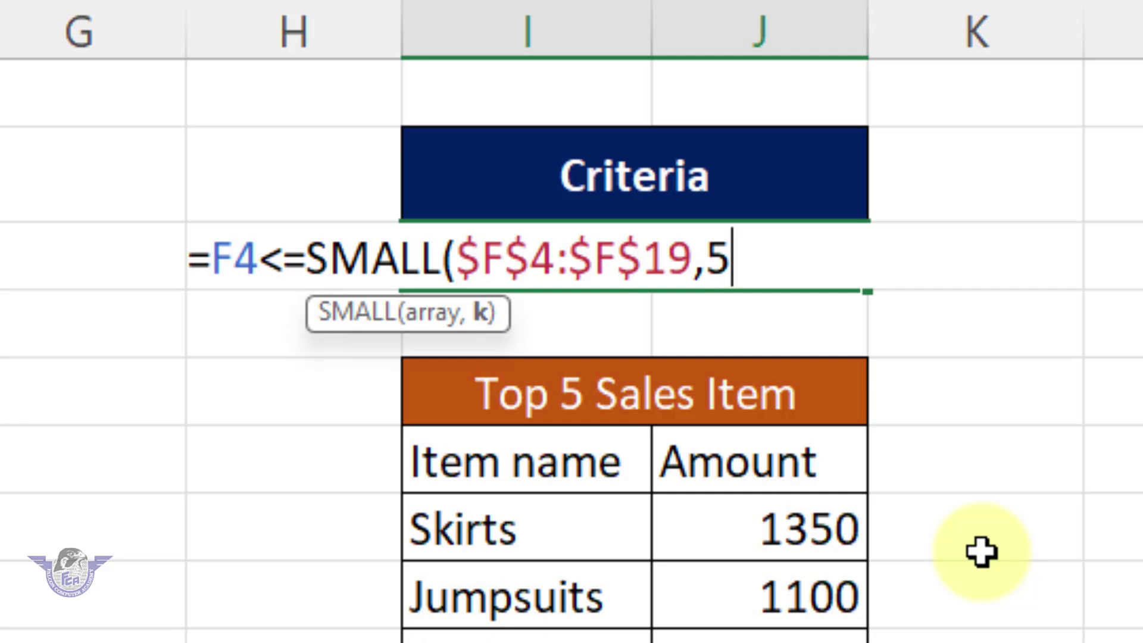
key("BackSpace")
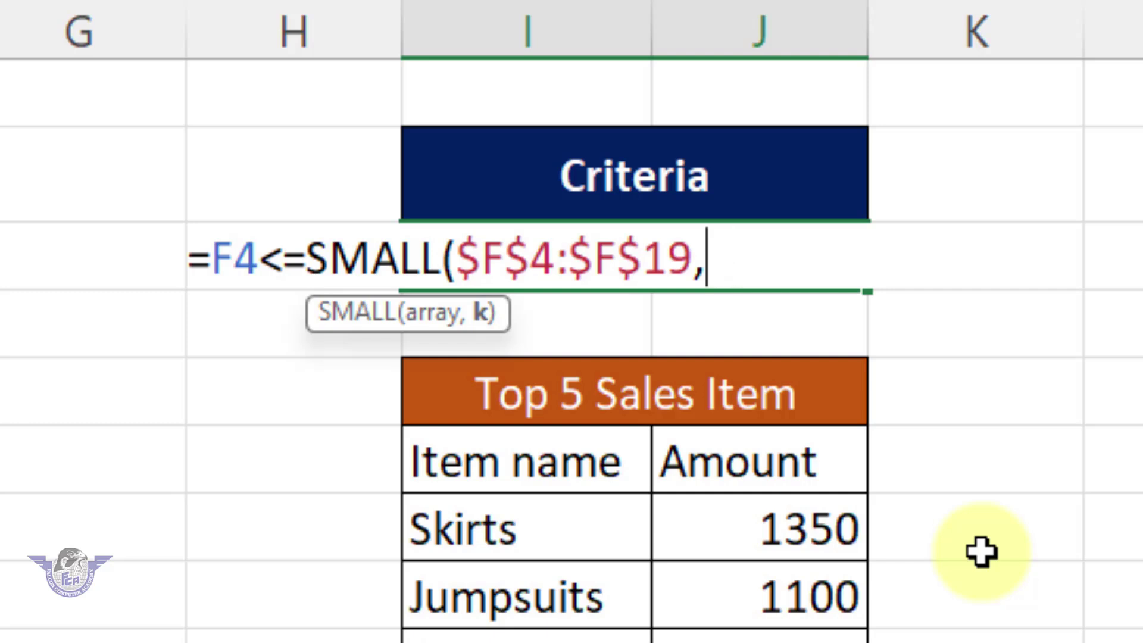
type("6")
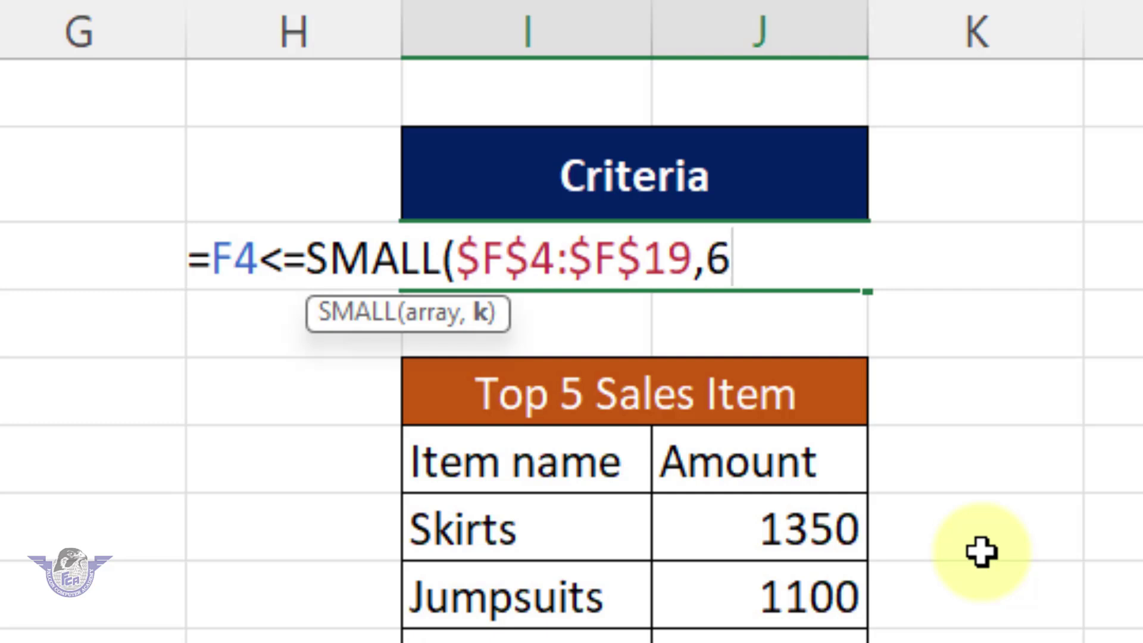
type(")")
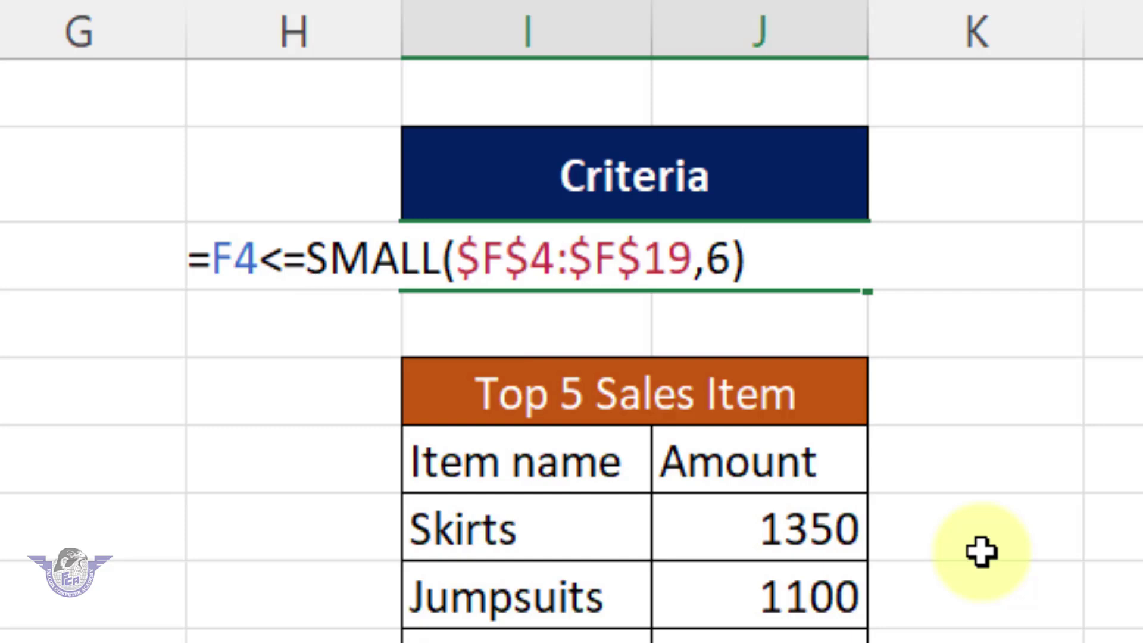
key("Return")
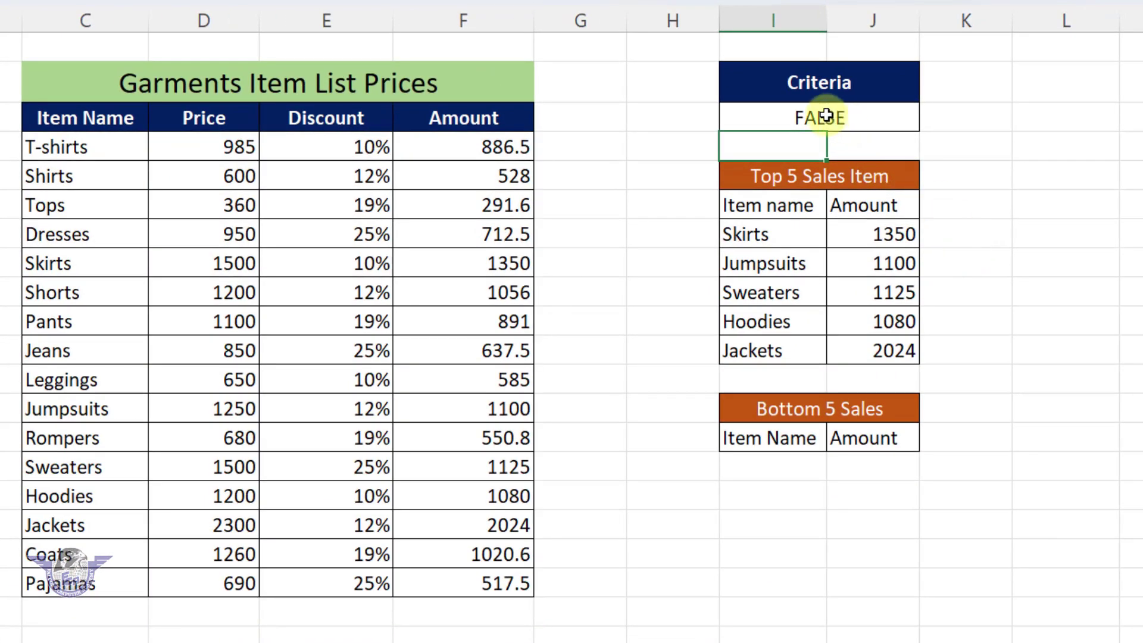
Set up an Advanced Filter on the garments list C3:F19, reselecting the Criteria header and formula cell as the criteria range.
left_click_drag(78, 118, 463, 590)
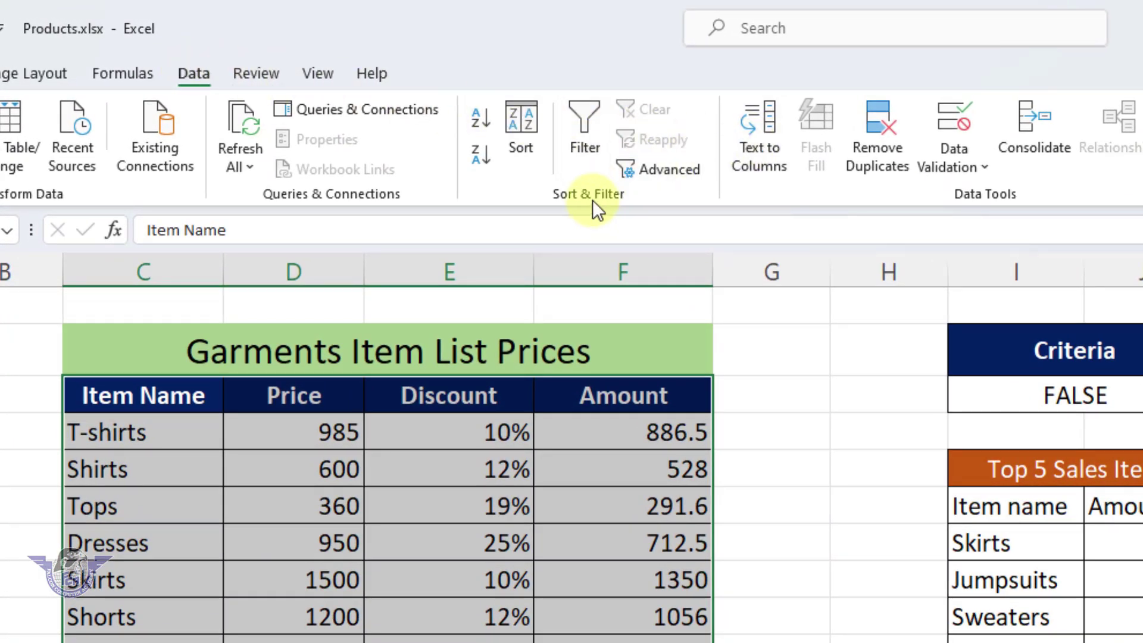
left_click(669, 169)
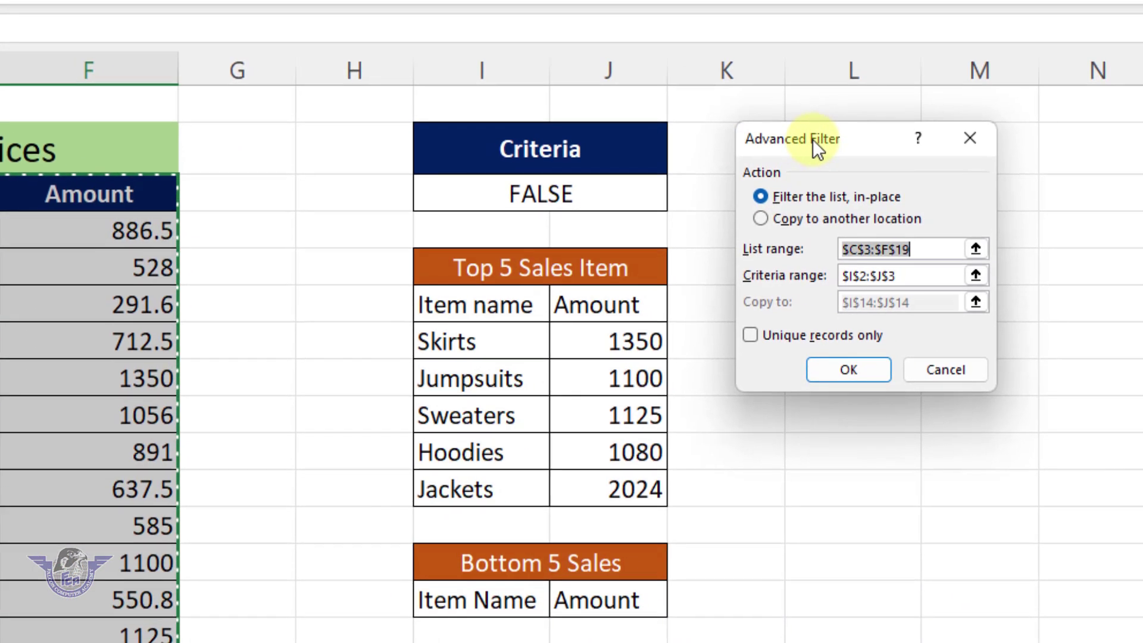
left_click_drag(1114, 254, 1142, 333)
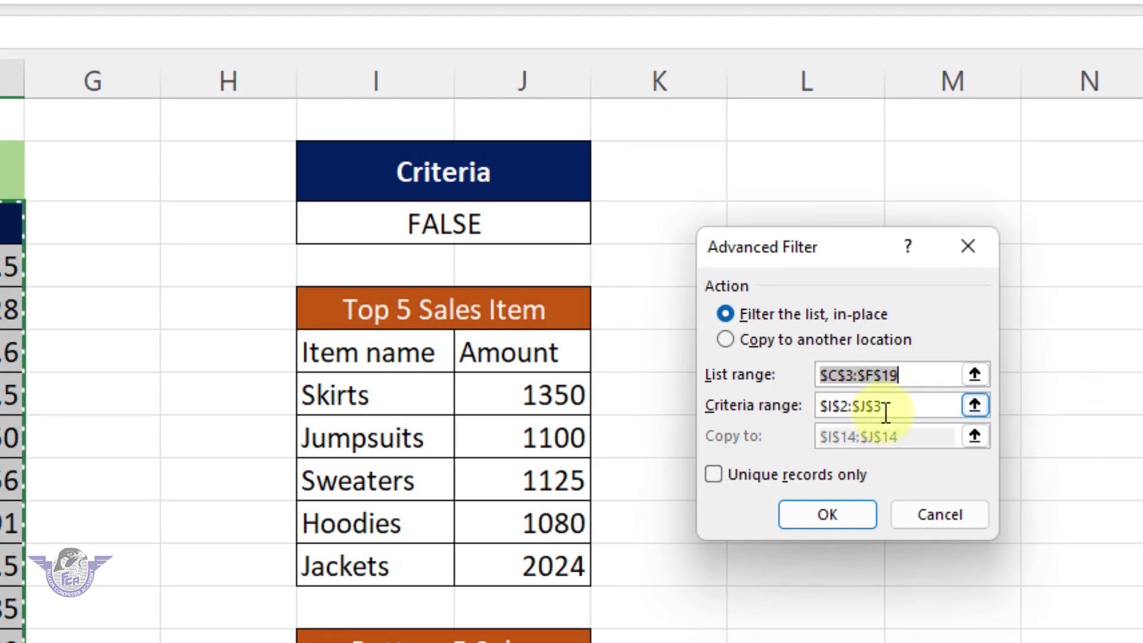
left_click(867, 411)
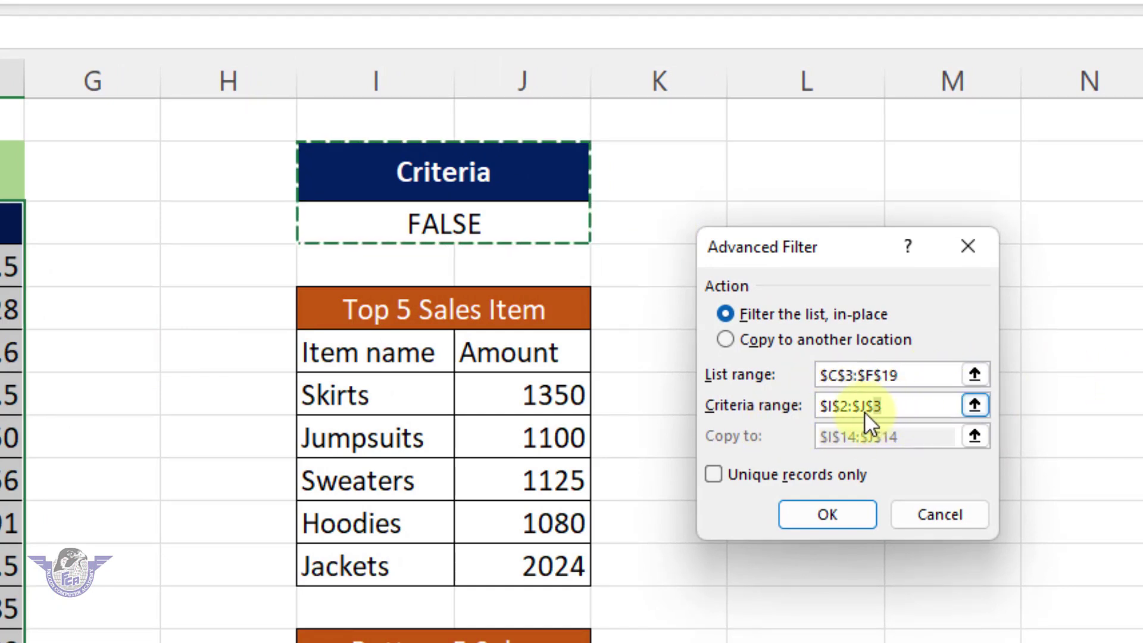
left_click_drag(881, 406, 820, 410)
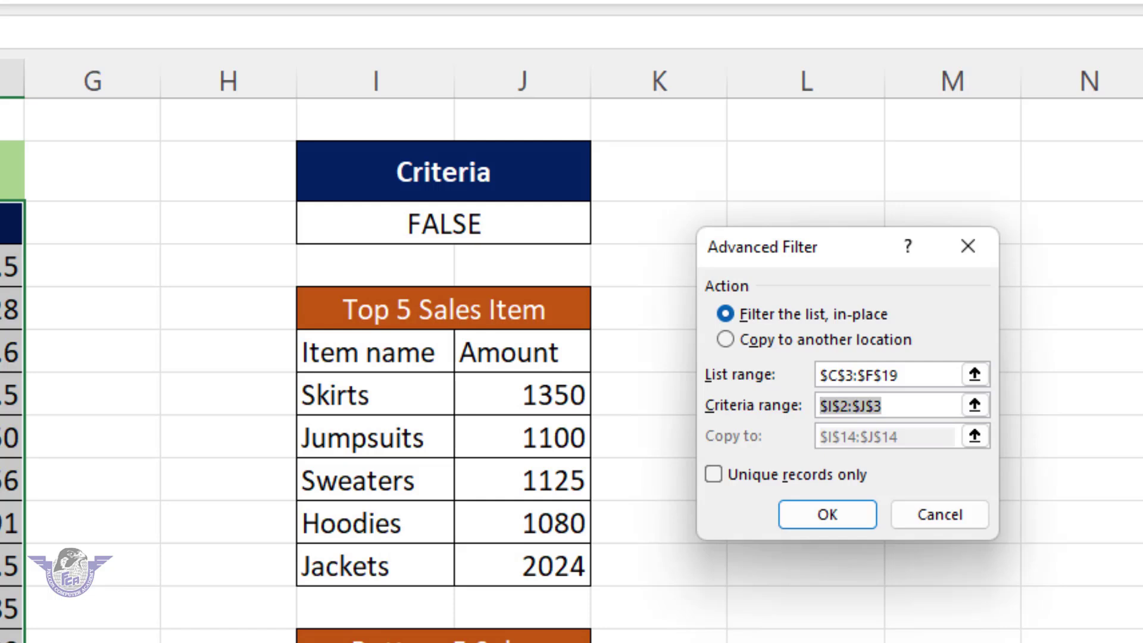
key("BackSpace")
left_click_drag(510, 186, 507, 223)
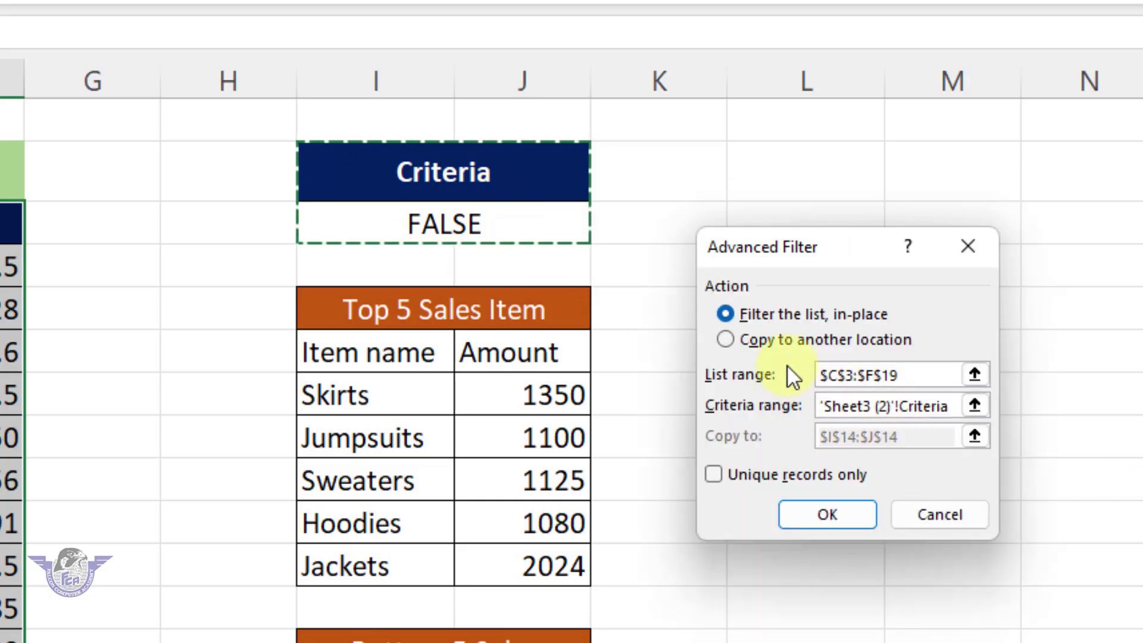
Copy the filtered records to another location, using the Item Name and Amount headers under Bottom 5 Sales as the destination, and run the filter.
left_click(789, 341)
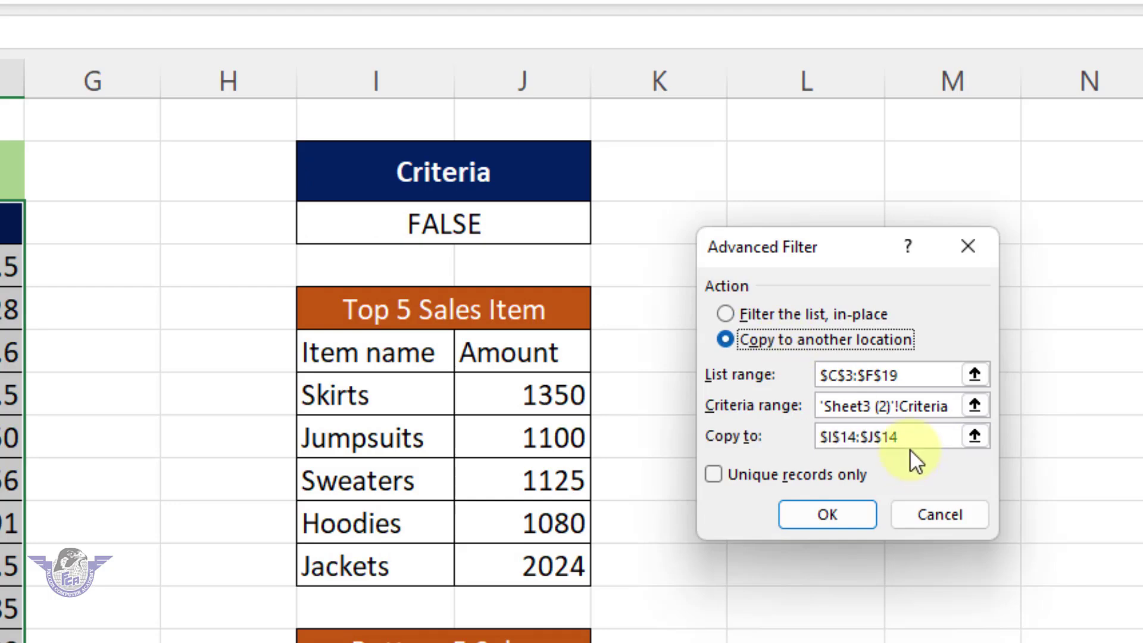
left_click_drag(910, 446, 835, 444)
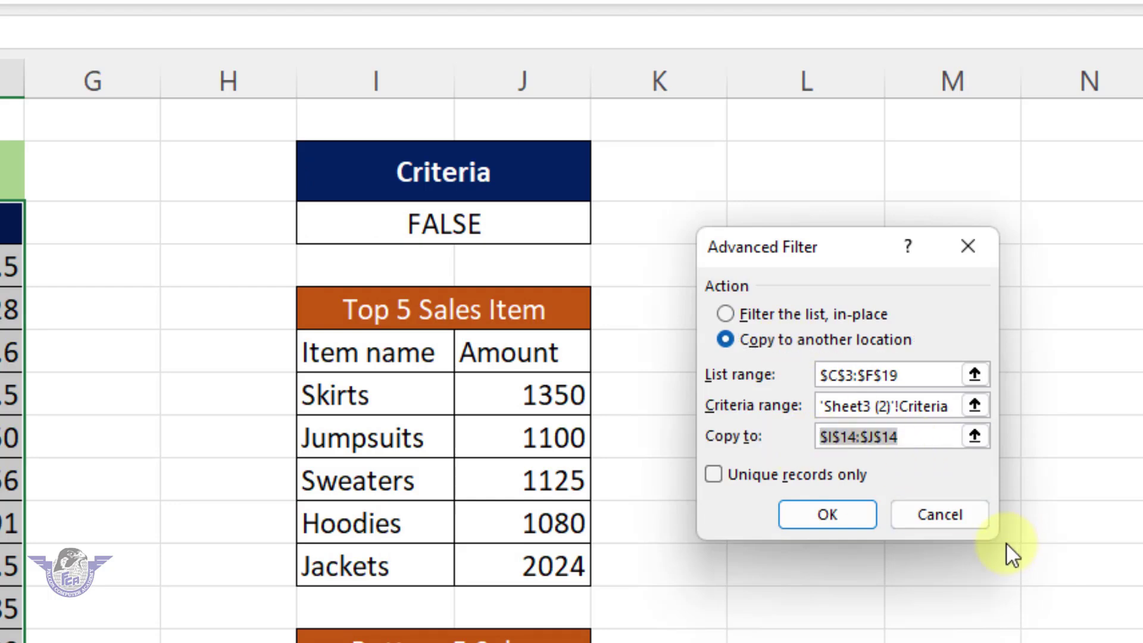
key("BackSpace")
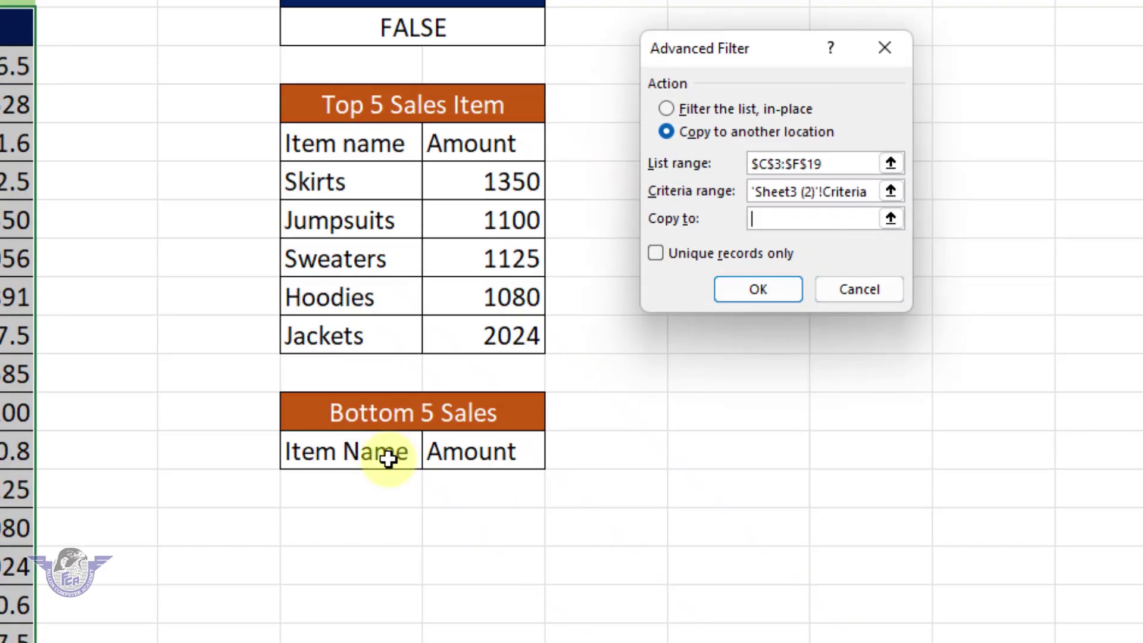
left_click_drag(388, 459, 474, 454)
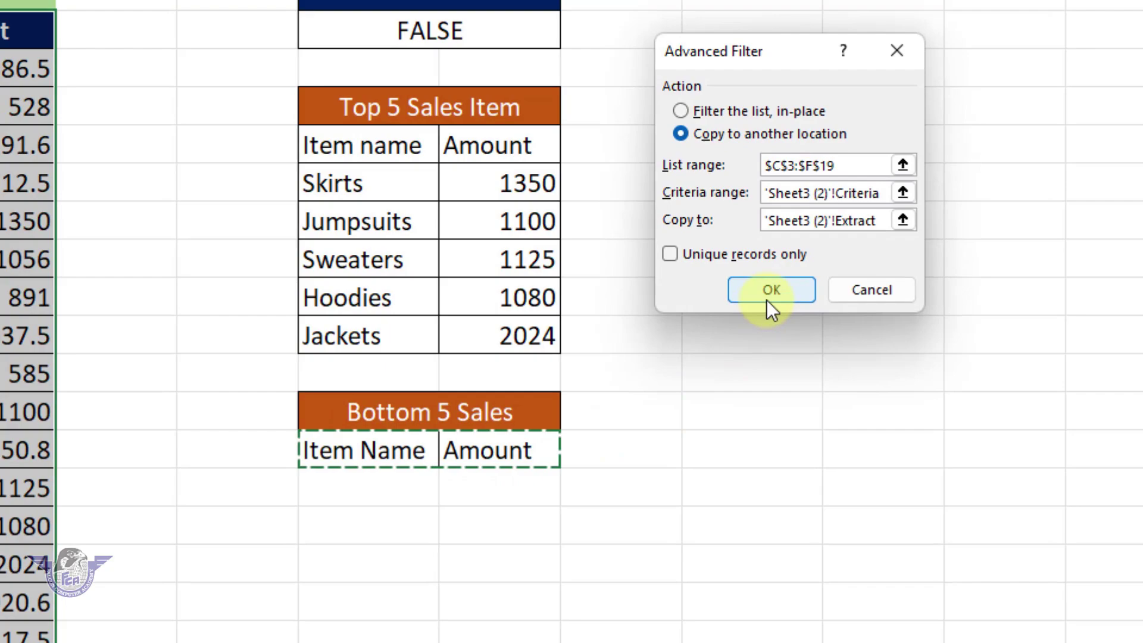
left_click(768, 298)
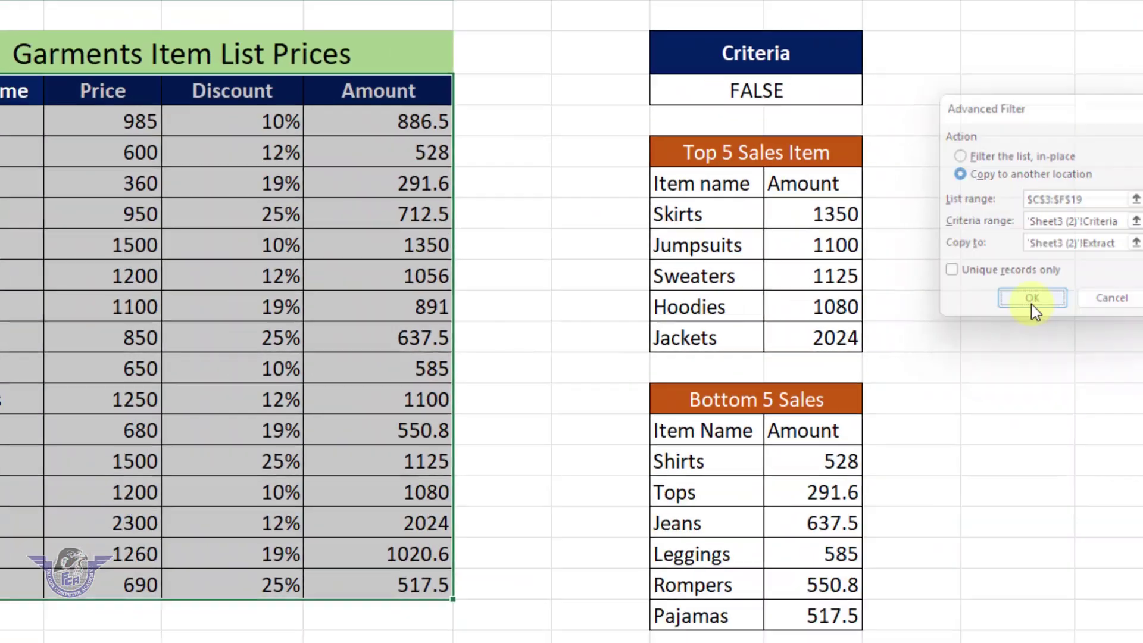